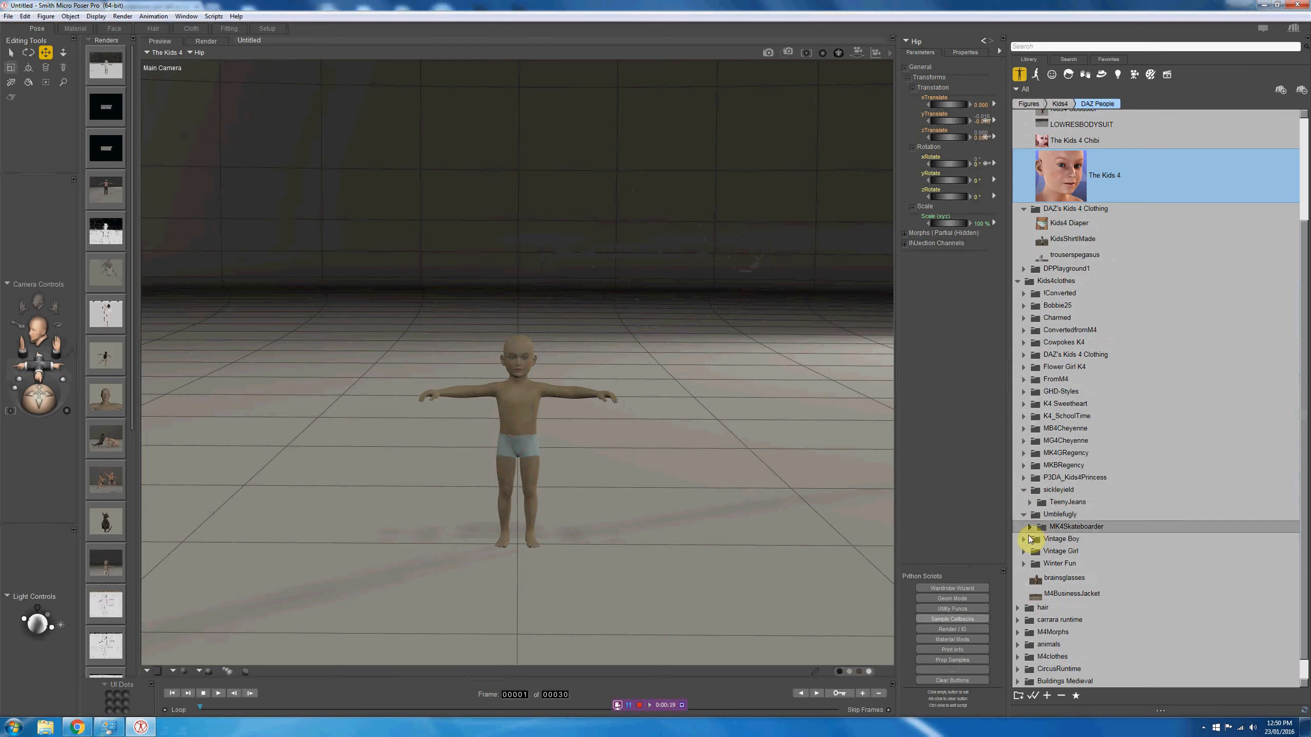
Step: Load the Coat from the Vintage Boy clothing folder and conform it to The Kids 4 figure
{"action": "left_click", "coordinate": [1024, 539]}
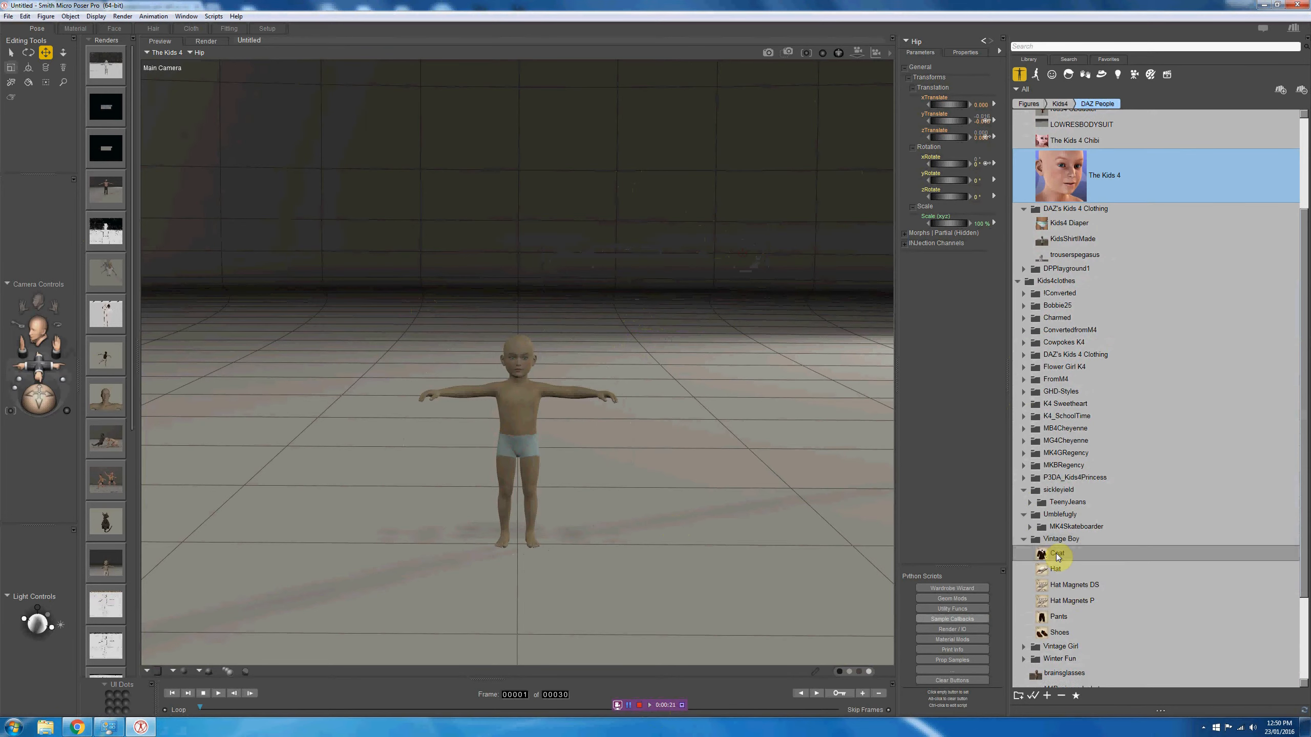
{"action": "left_click", "coordinate": [1056, 554]}
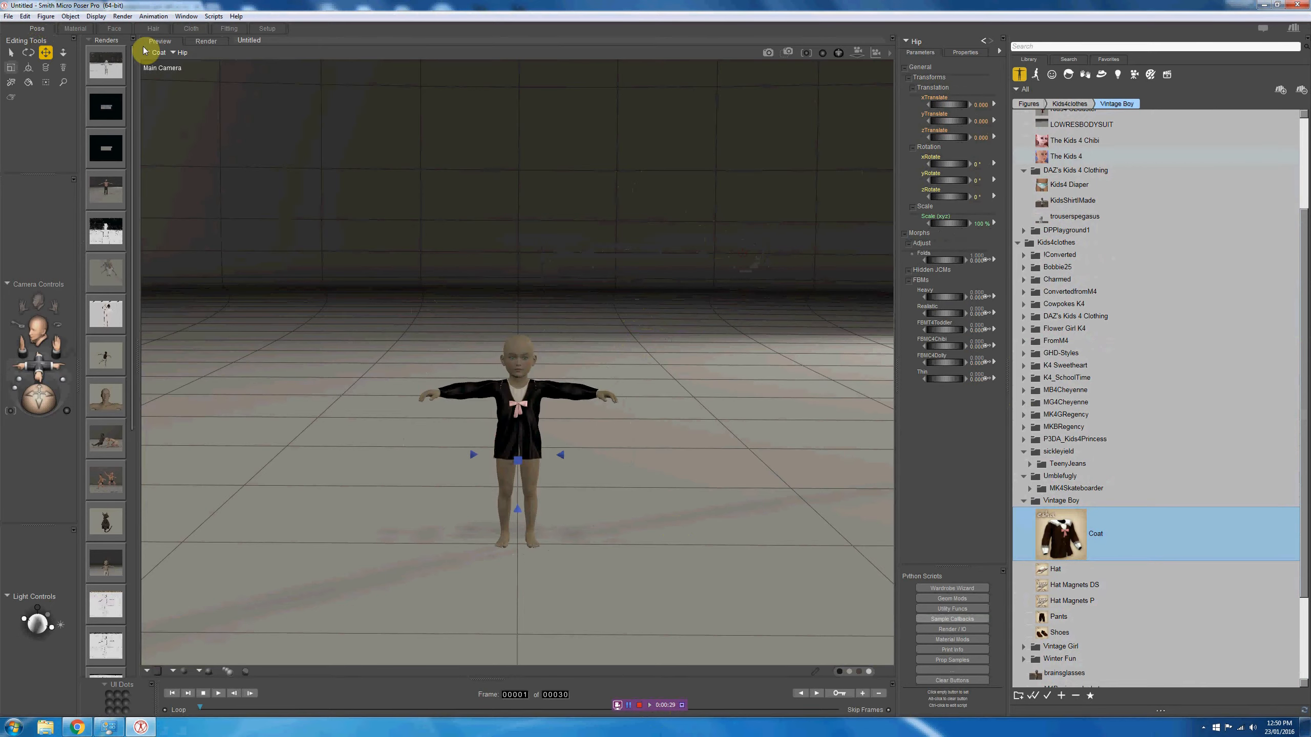
{"action": "left_click", "coordinate": [46, 16]}
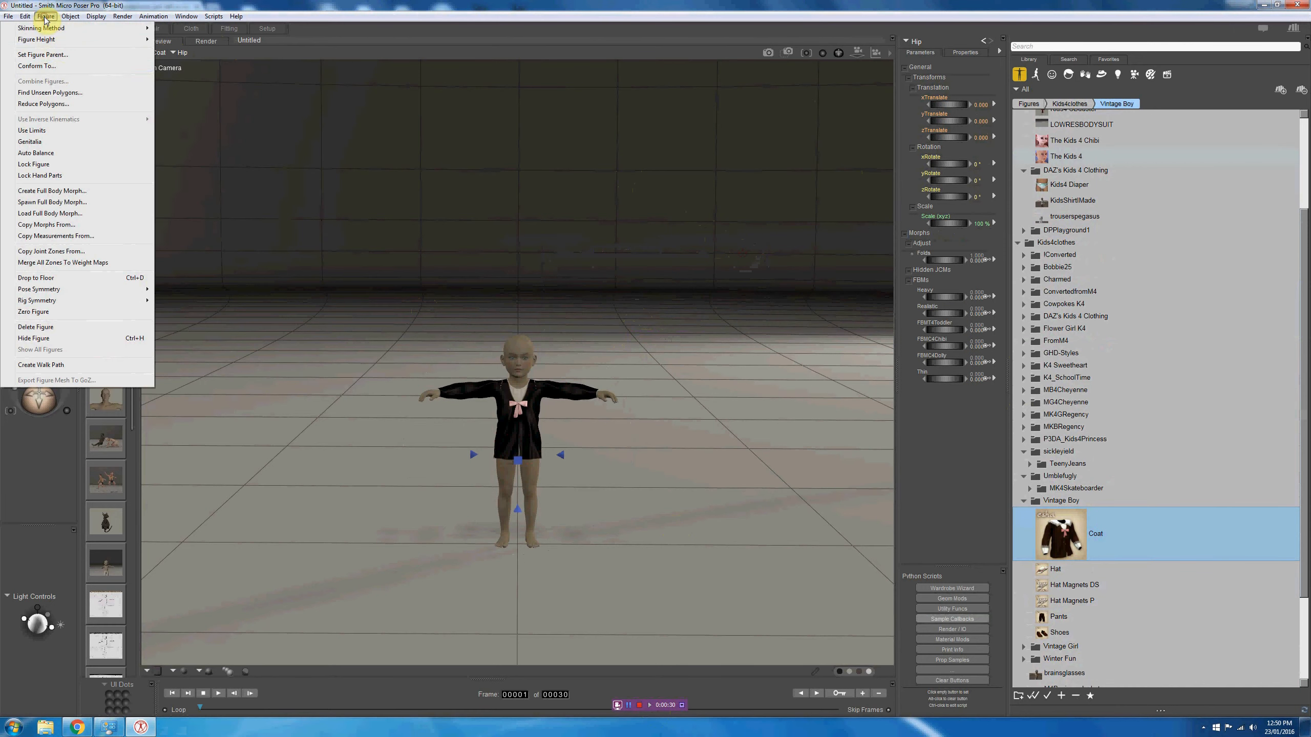
{"action": "left_click", "coordinate": [55, 71]}
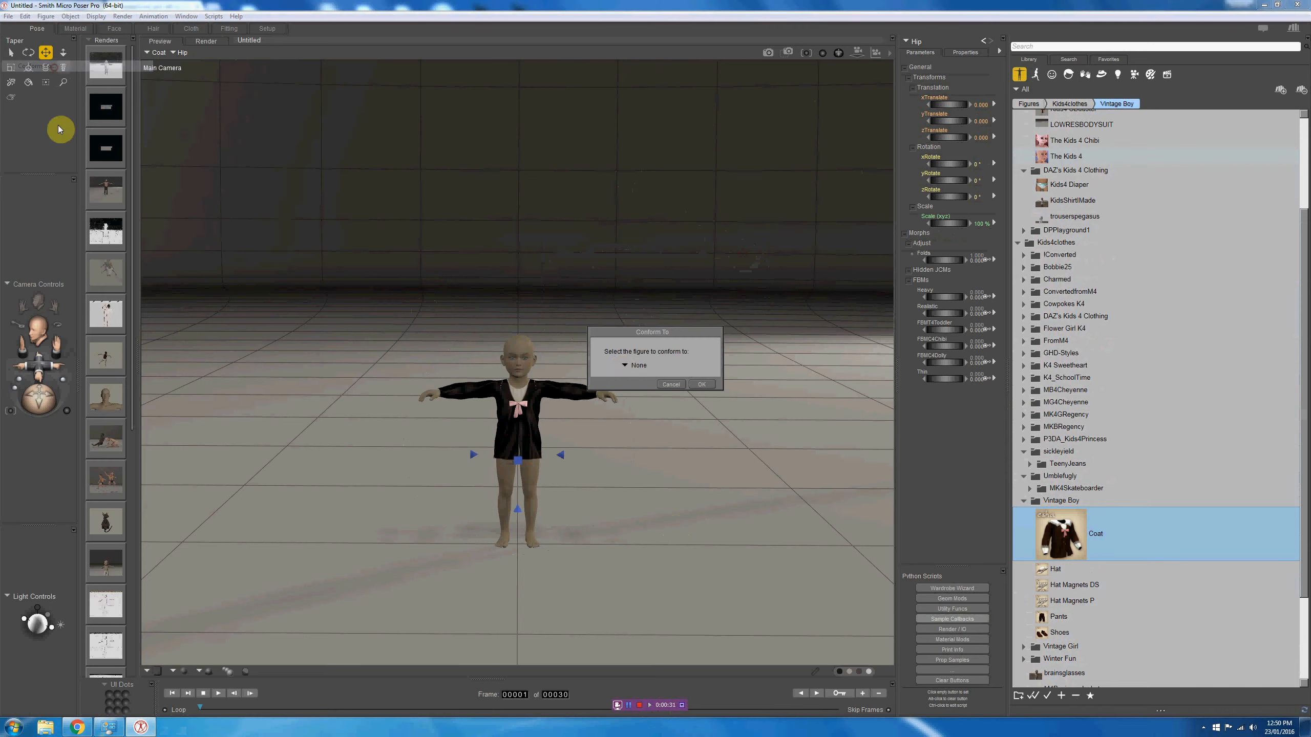
{"action": "left_click", "coordinate": [625, 366]}
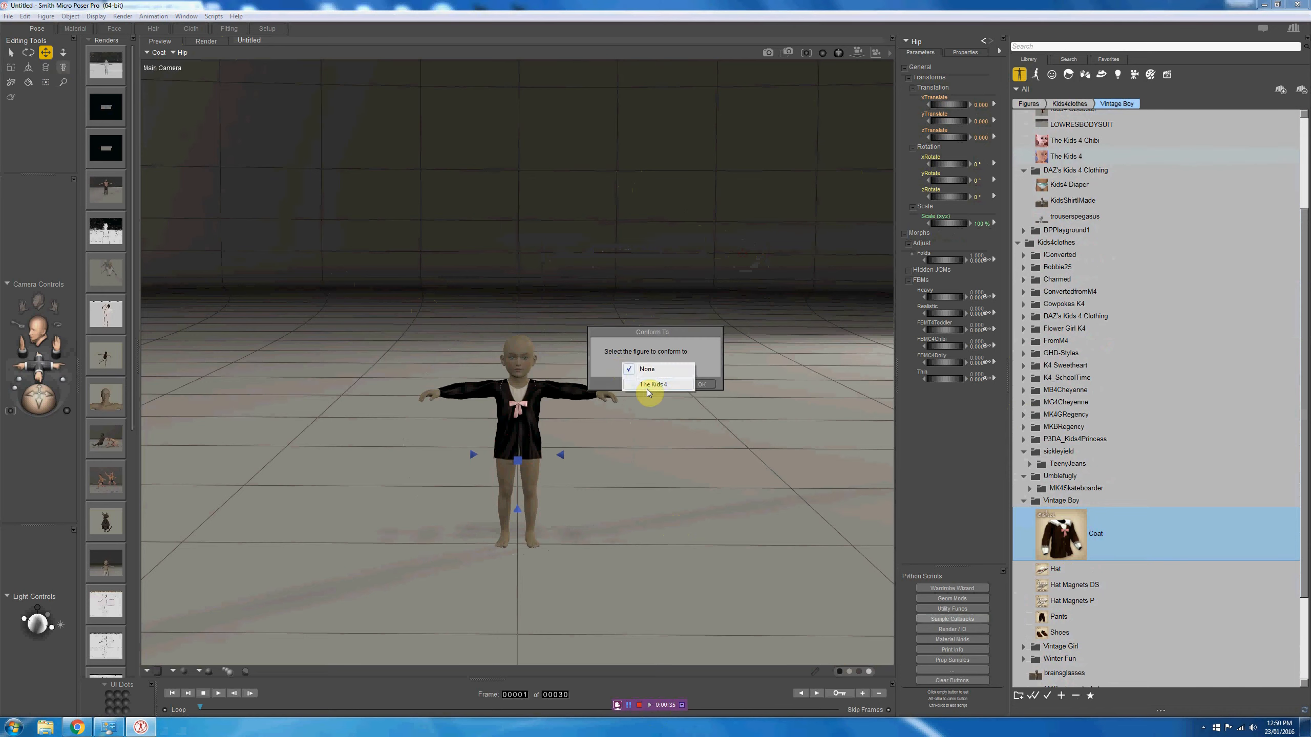
{"action": "left_click", "coordinate": [649, 388]}
{"action": "left_click", "coordinate": [699, 388]}
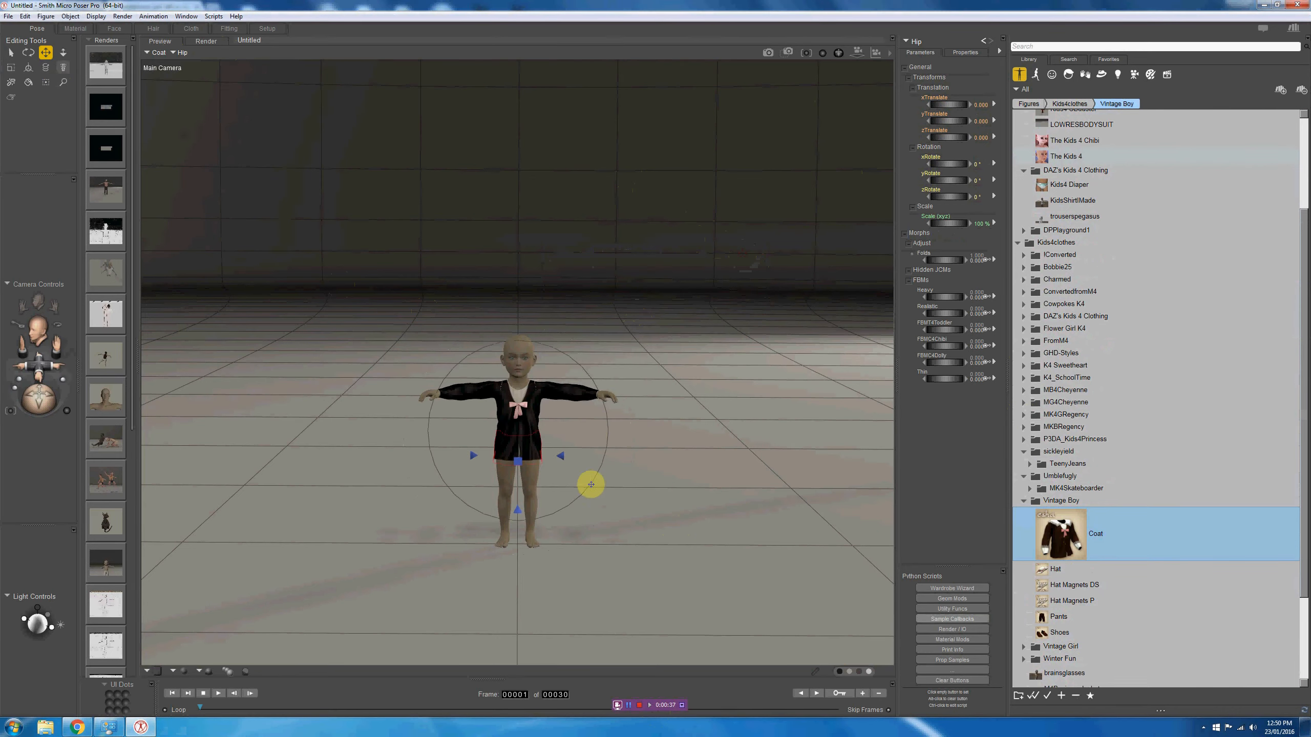
Step: Make the coat's left, front, right, coat and back control handles invisible
{"action": "left_click", "coordinate": [556, 459]}
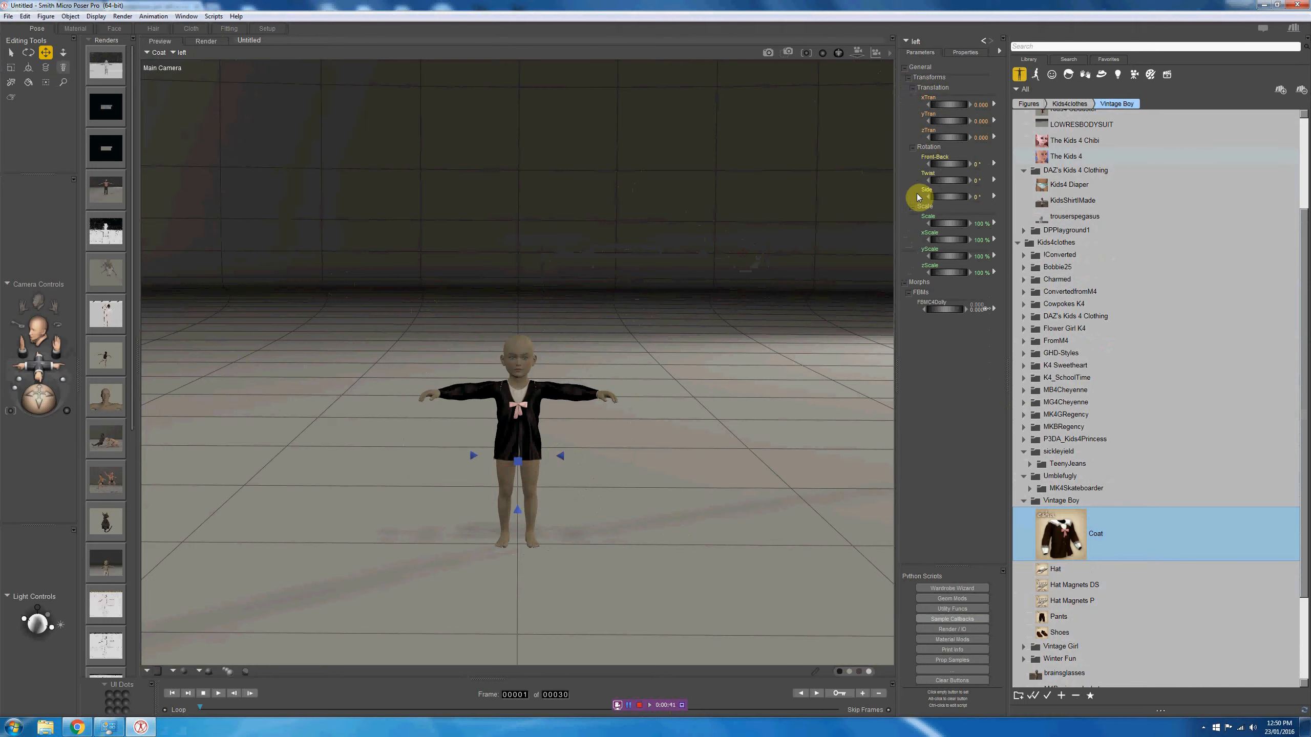
{"action": "left_click", "coordinate": [964, 52]}
{"action": "left_click", "coordinate": [908, 89]}
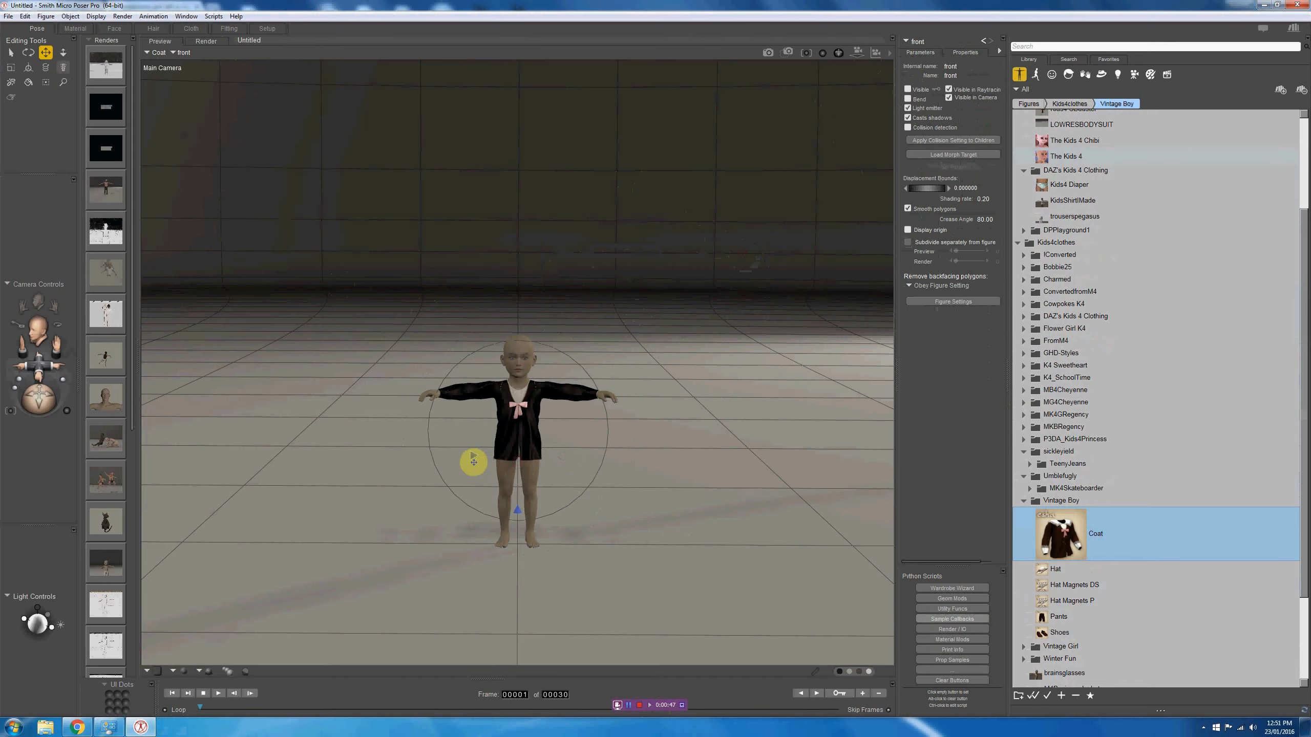
{"action": "left_click", "coordinate": [908, 89]}
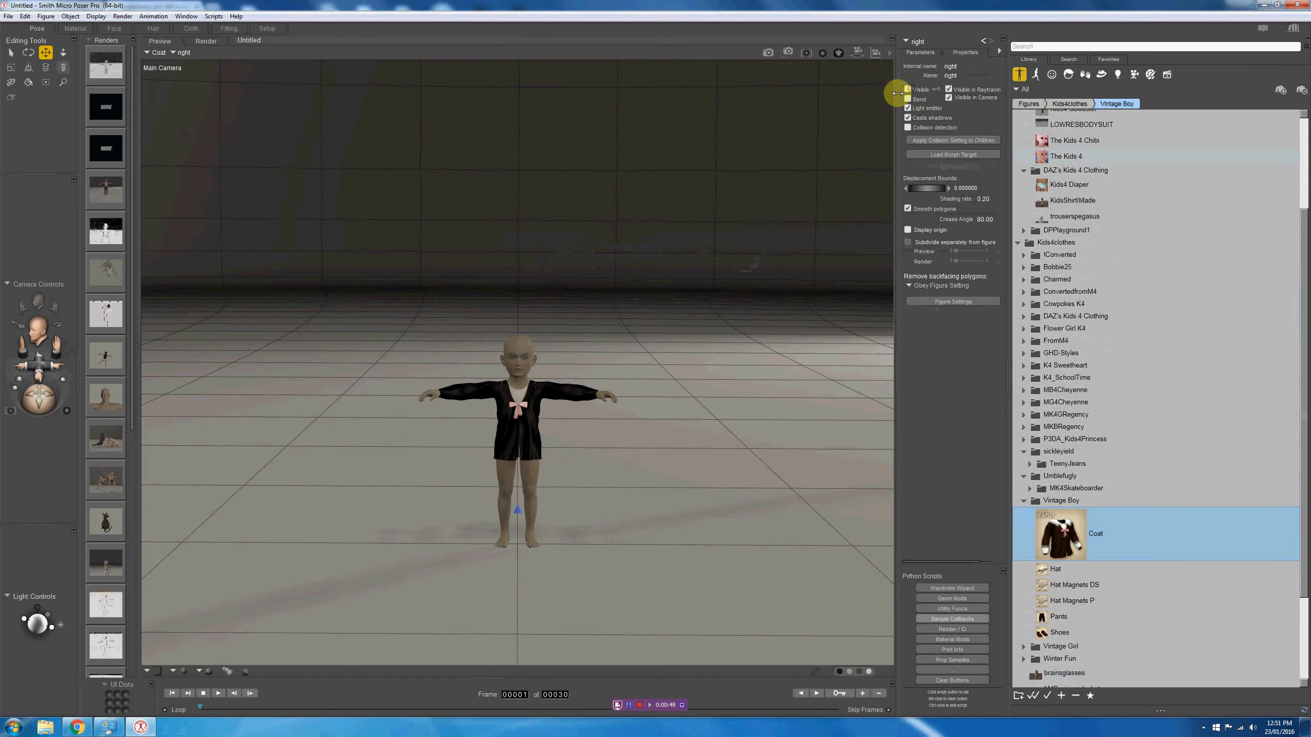
{"action": "left_click", "coordinate": [533, 508]}
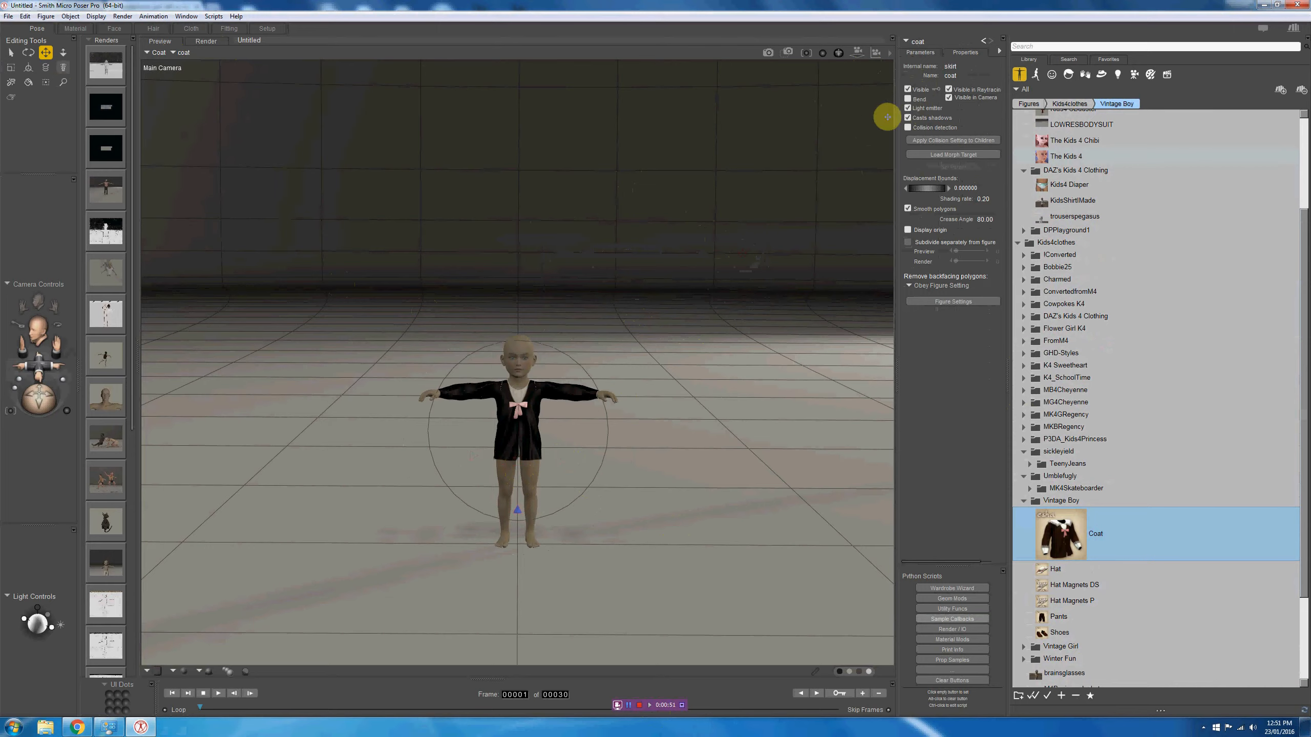
{"action": "left_click", "coordinate": [907, 90]}
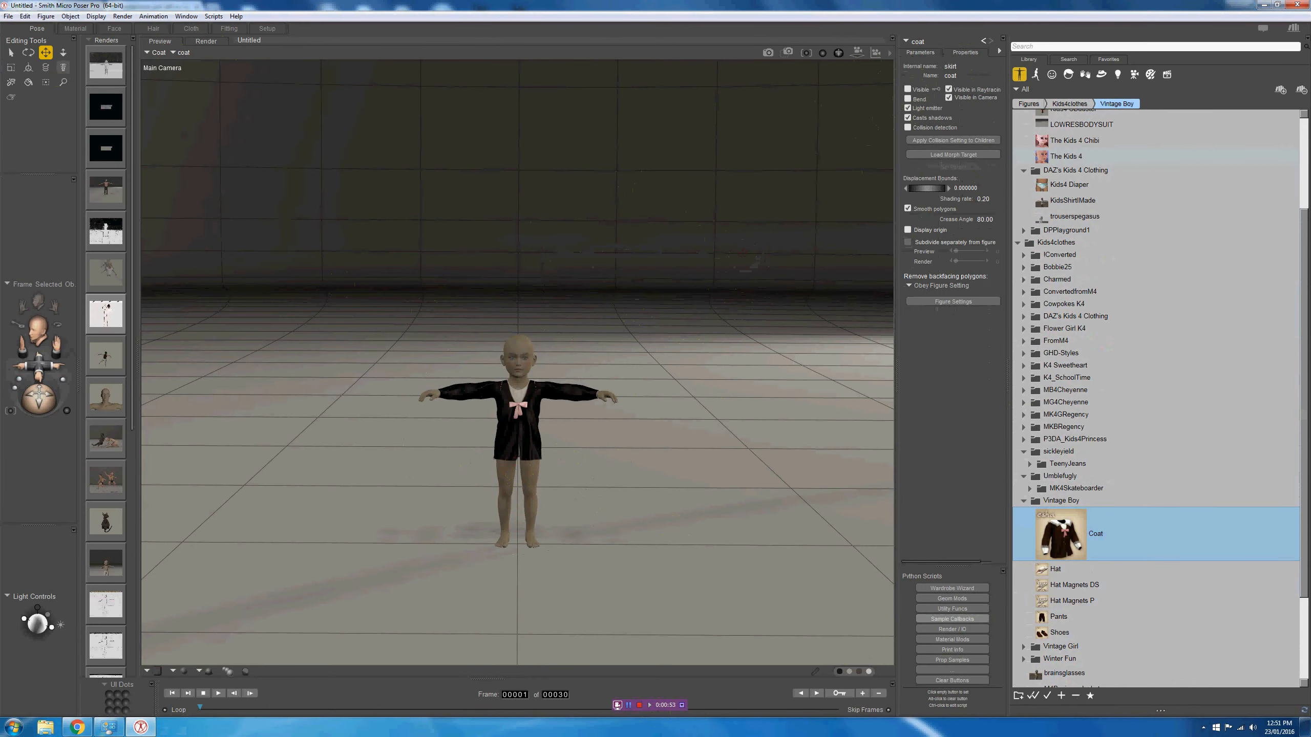
{"action": "left_click_drag", "start_coordinate": [37, 402], "coordinate": [92, 402]}
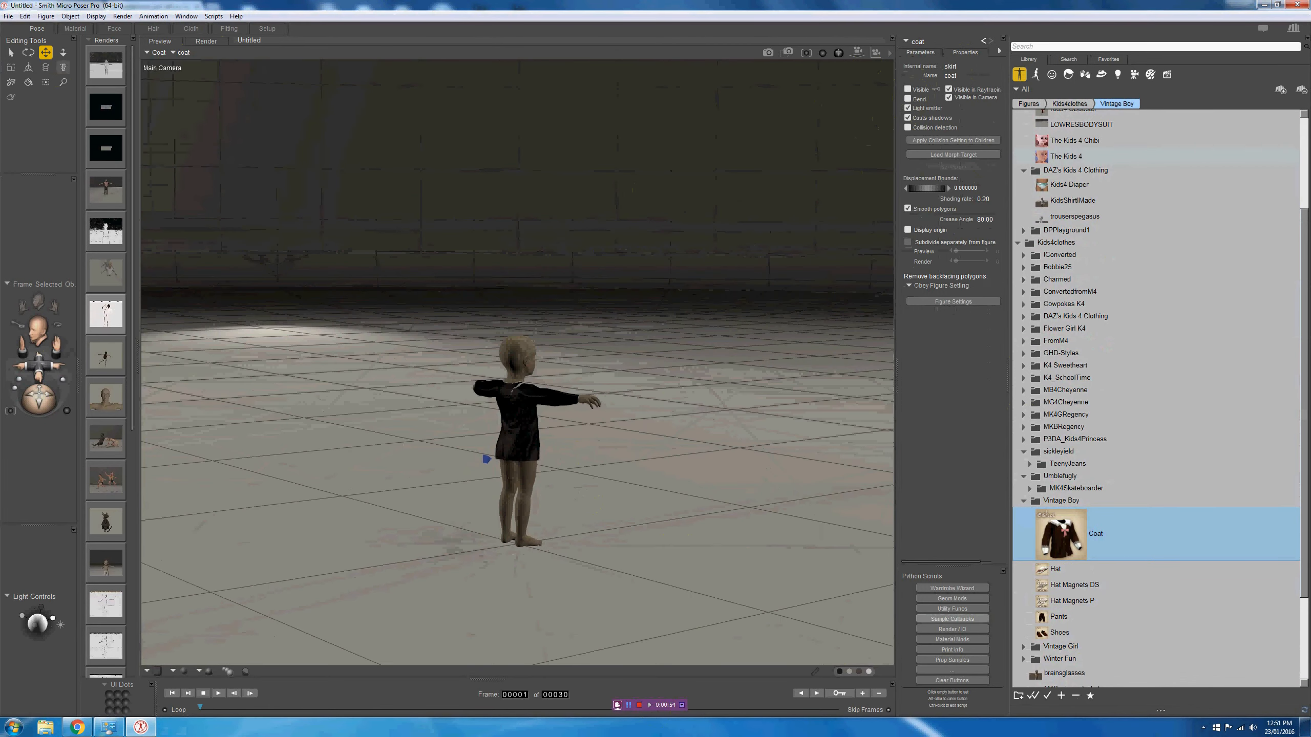
{"action": "left_click", "coordinate": [485, 458]}
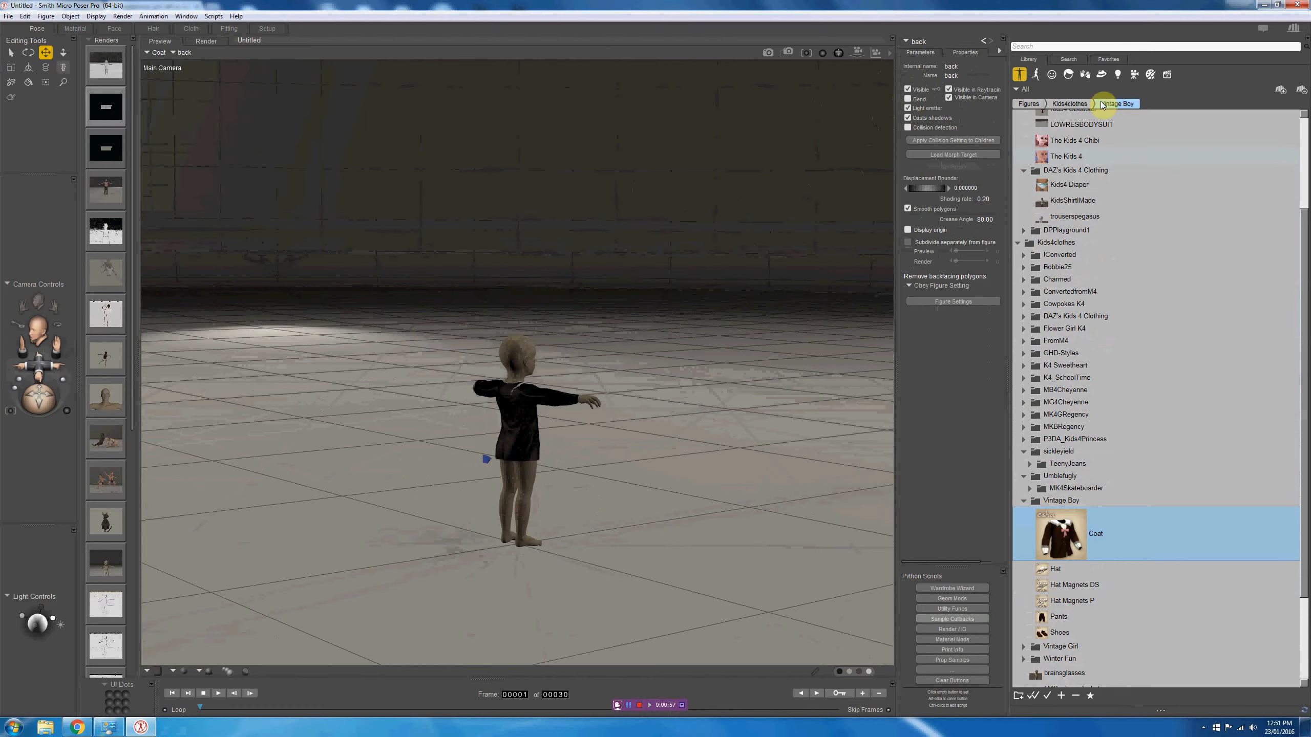
{"action": "left_click", "coordinate": [919, 93]}
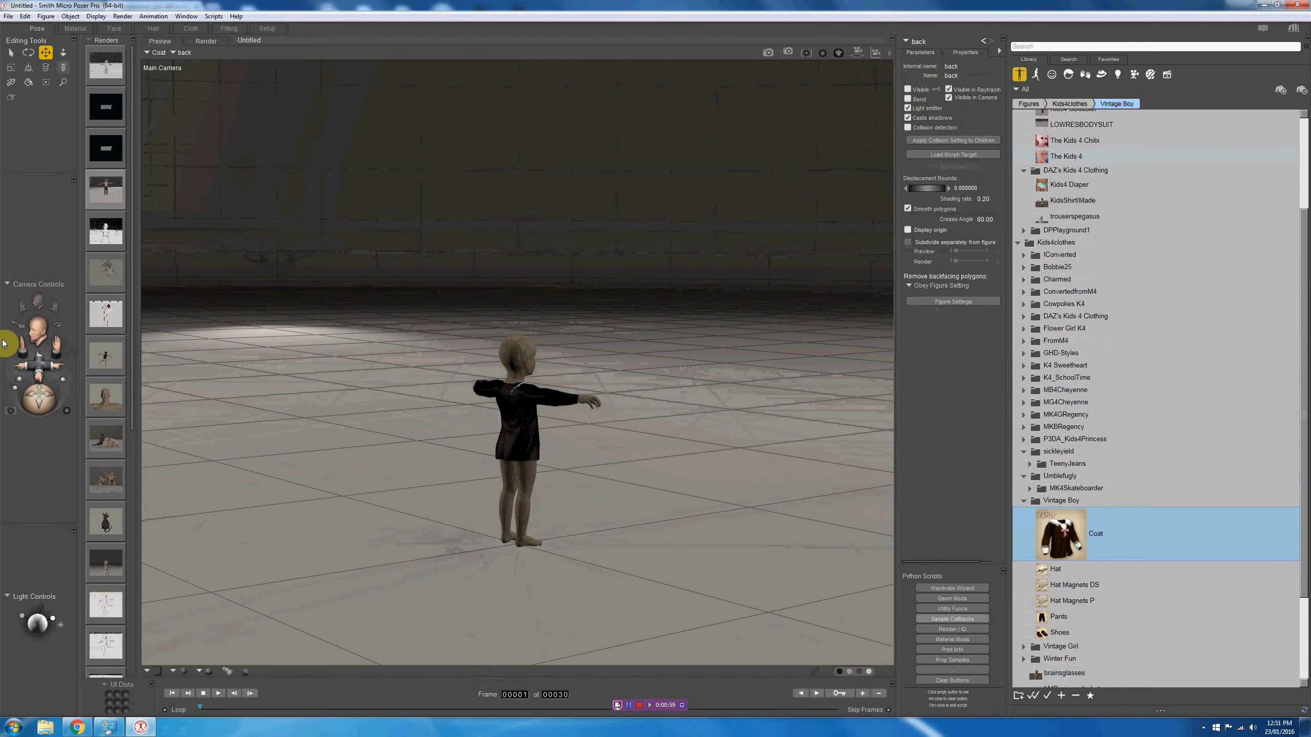
{"action": "left_click_drag", "start_coordinate": [43, 399], "coordinate": [27, 403]}
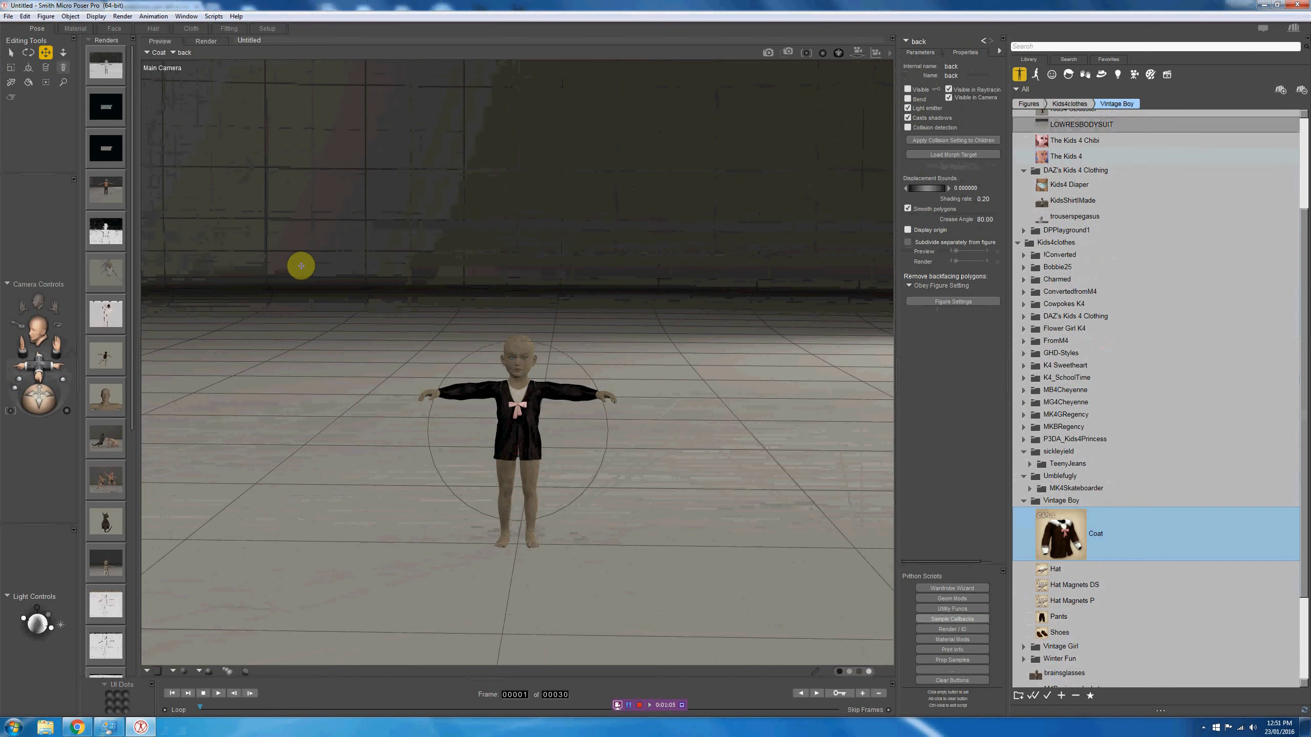
Step: Apply the Leaping 1 pose from Kids General Poses to The Kids 4 figure at frame 30
{"action": "left_click", "coordinate": [518, 357]}
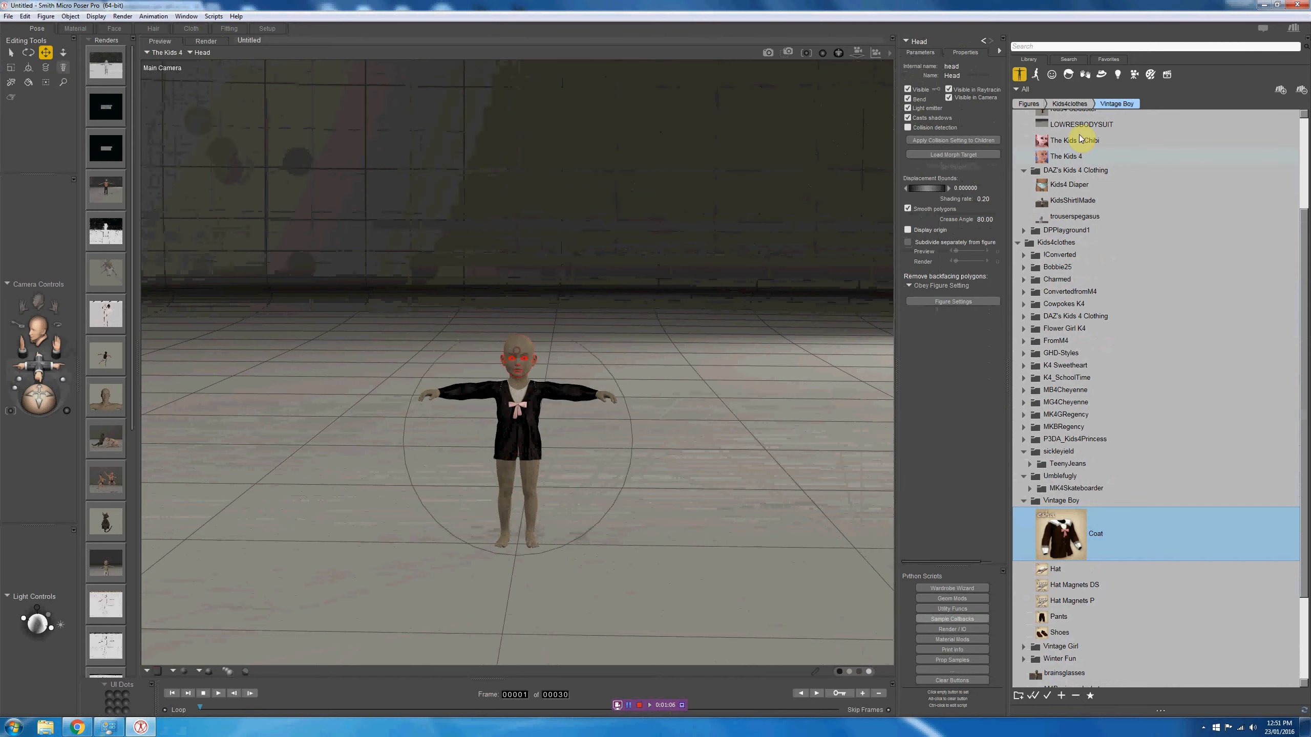
{"action": "left_click", "coordinate": [1037, 74]}
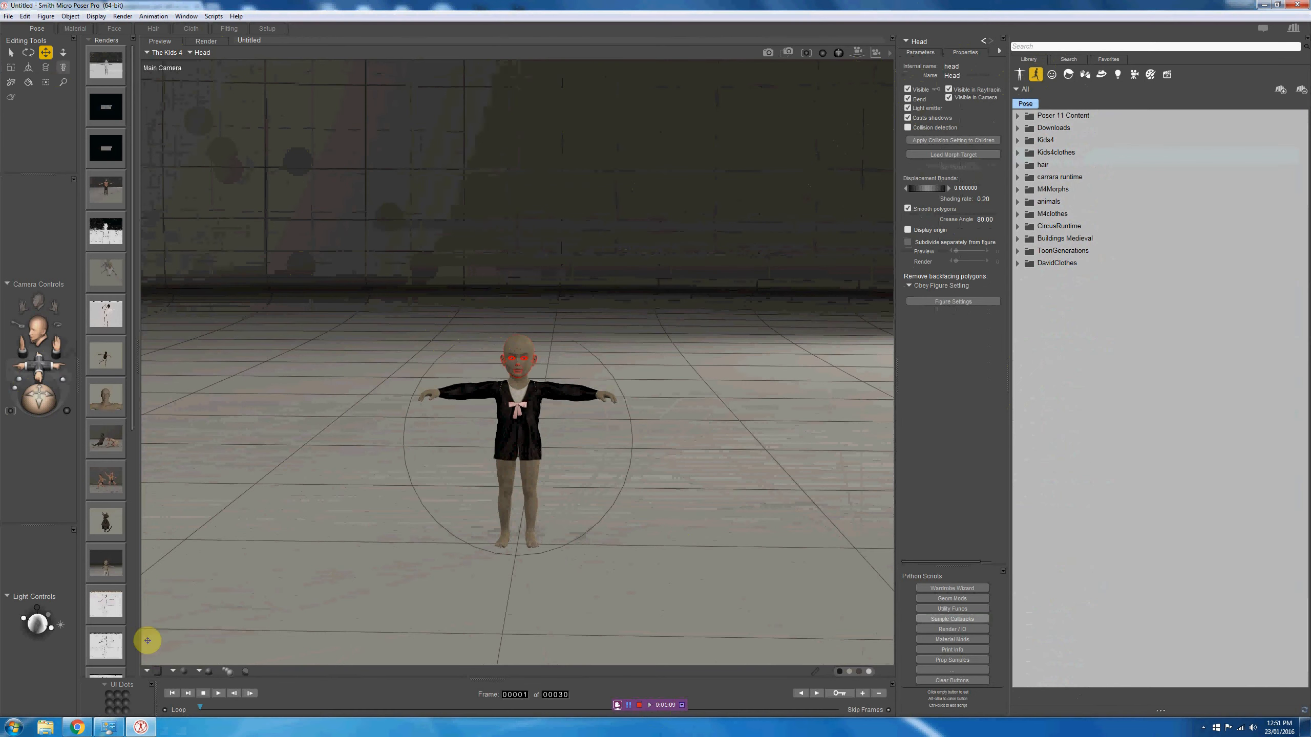
{"action": "left_click_drag", "start_coordinate": [198, 711], "coordinate": [863, 716]}
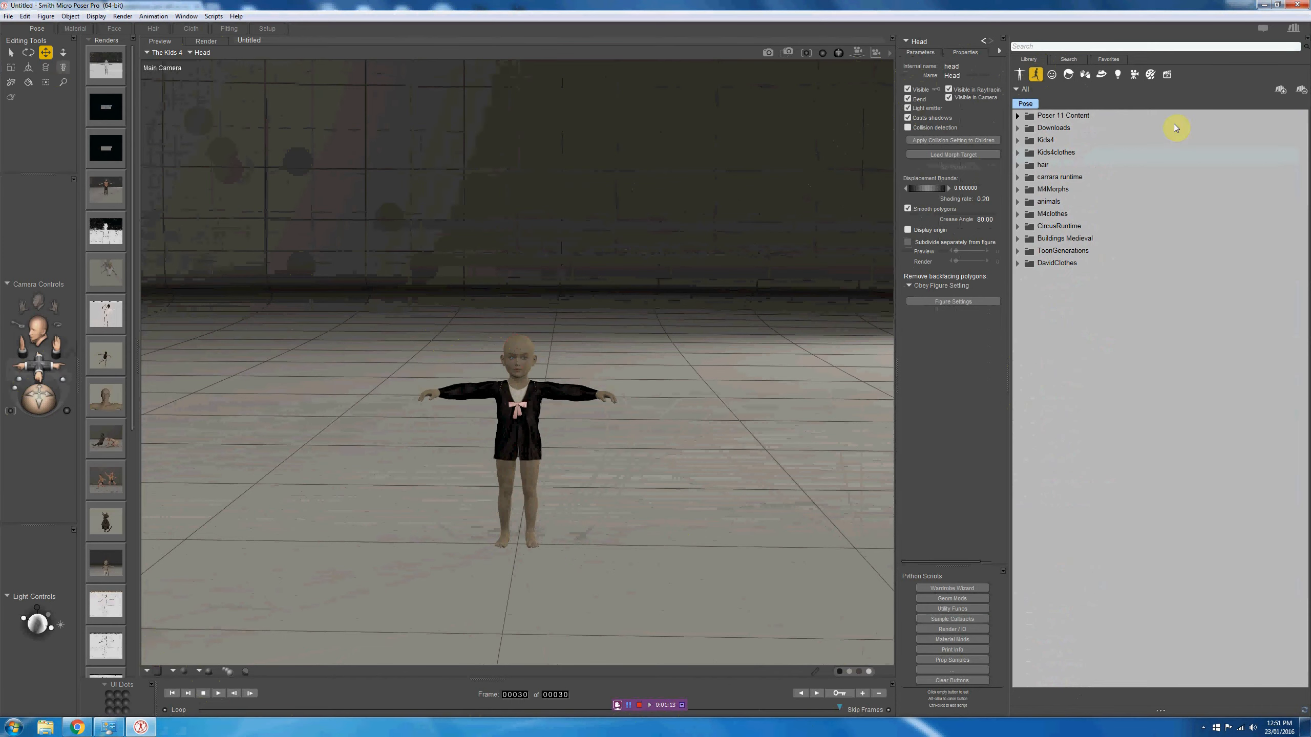
{"action": "left_click", "coordinate": [1018, 140]}
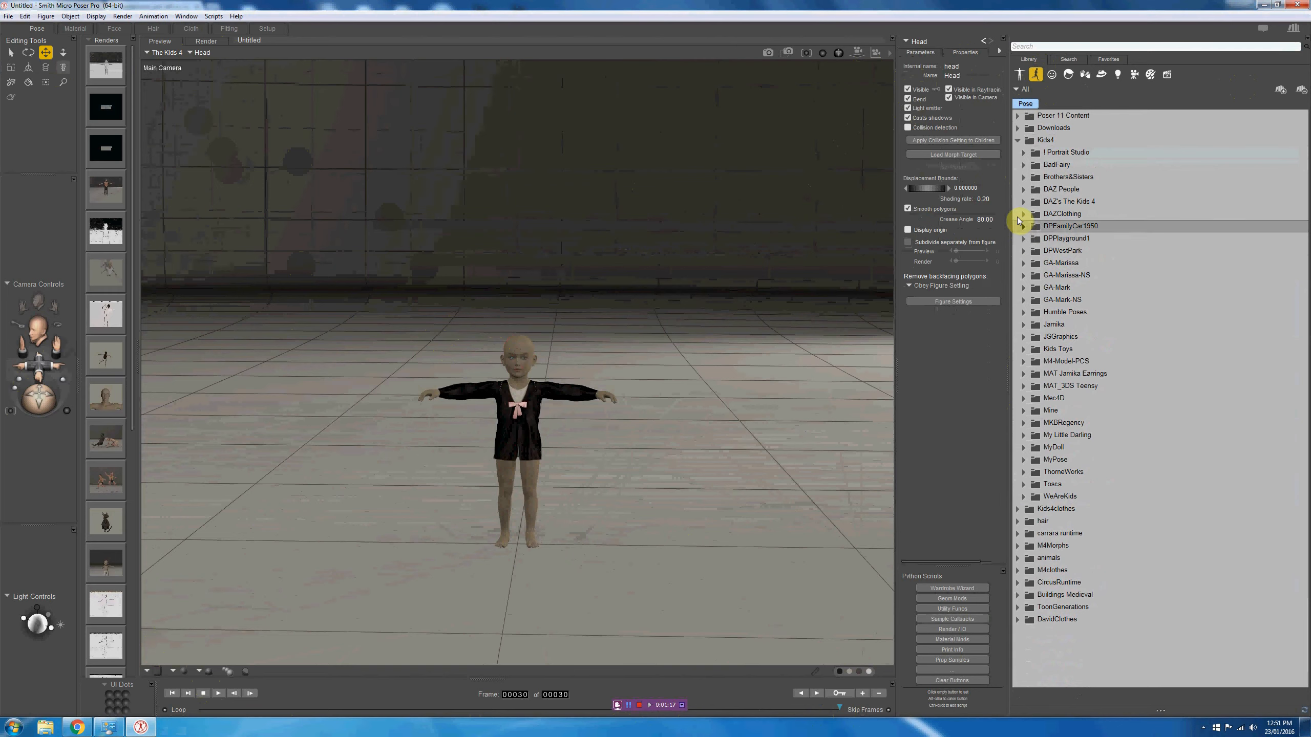
{"action": "left_click", "coordinate": [1024, 201]}
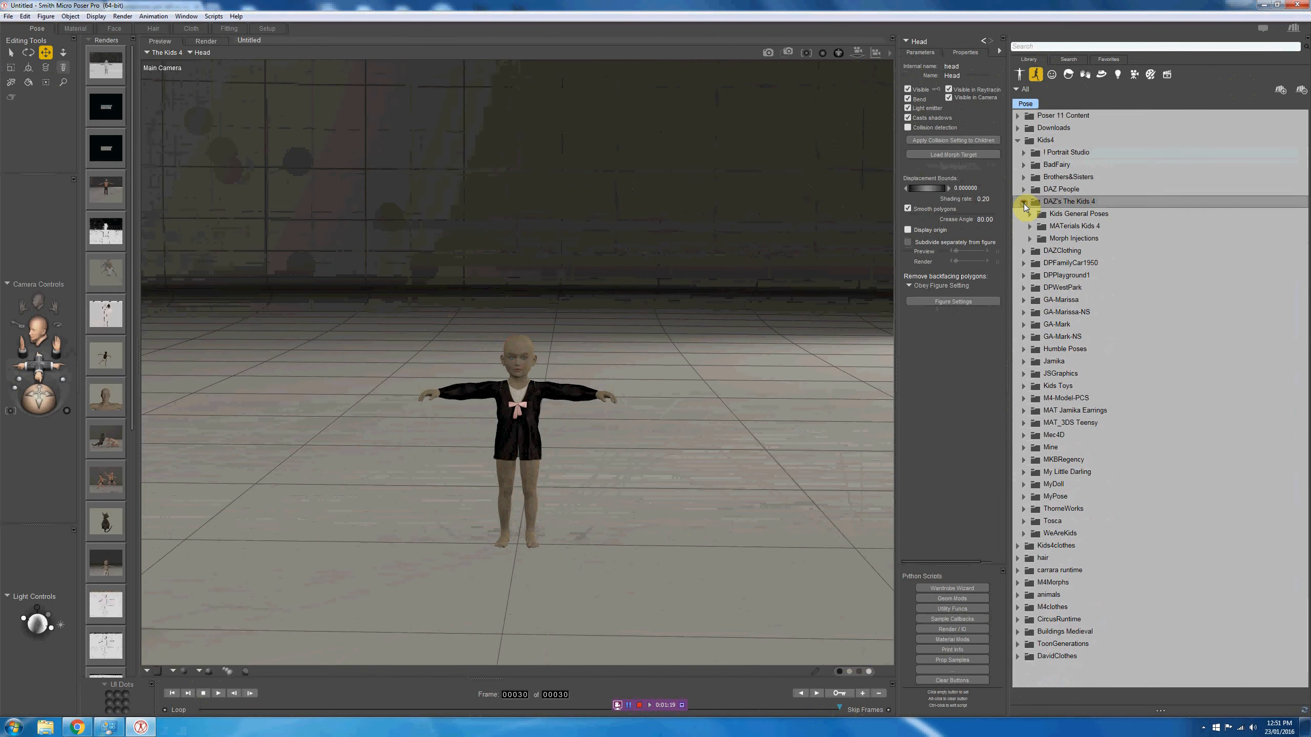
{"action": "left_click", "coordinate": [1029, 213]}
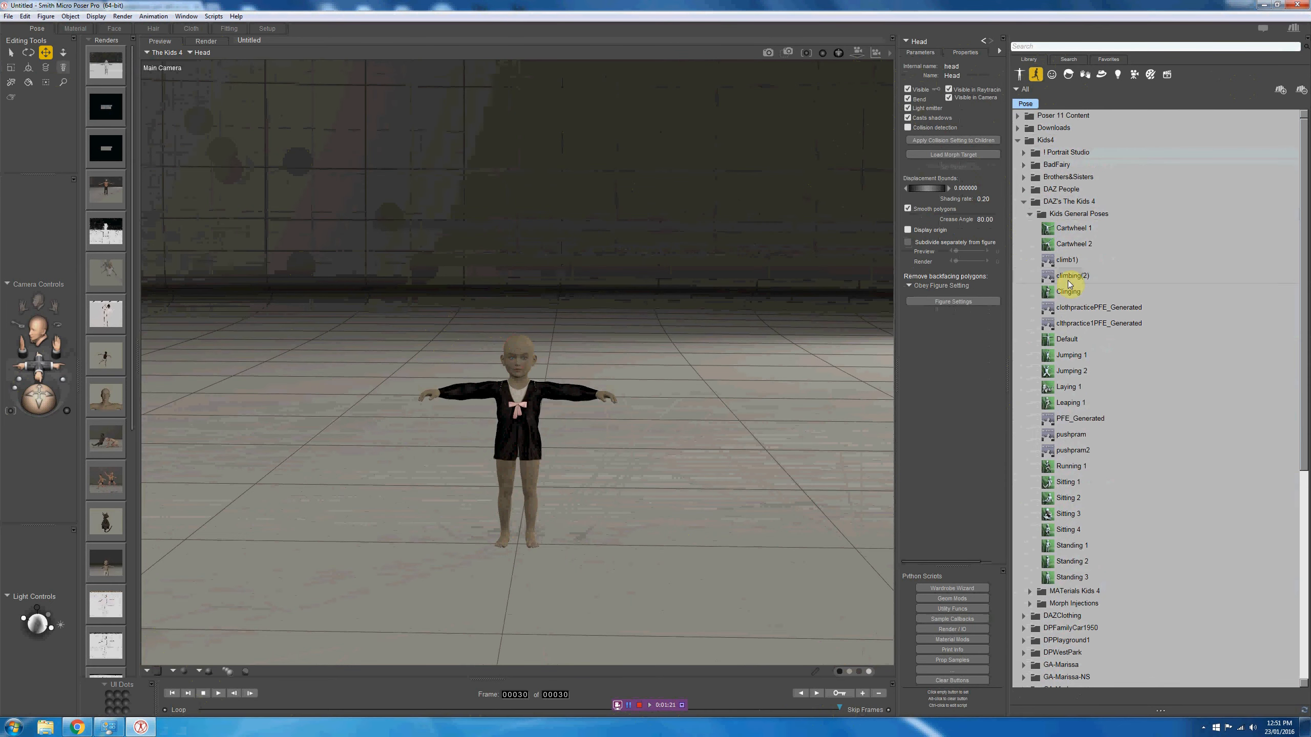
{"action": "left_click", "coordinate": [1070, 408]}
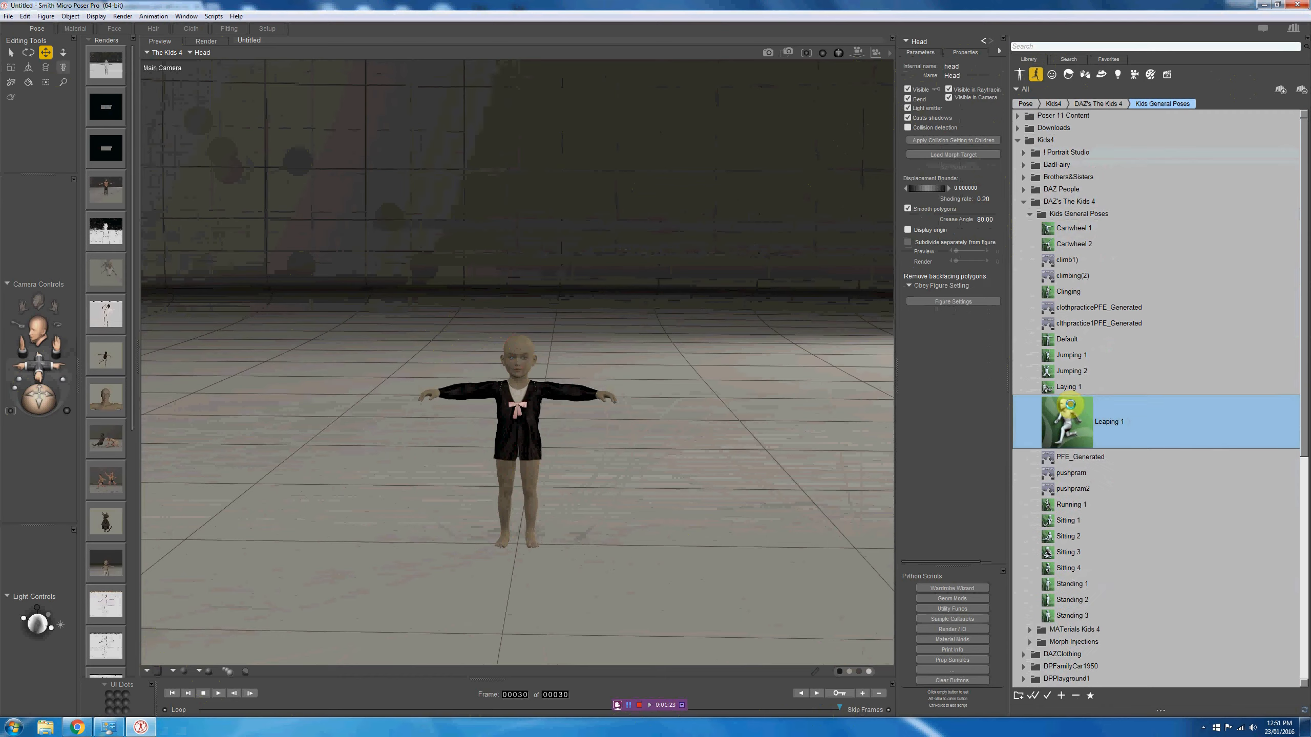
{"action": "double_click", "coordinate": [1199, 419]}
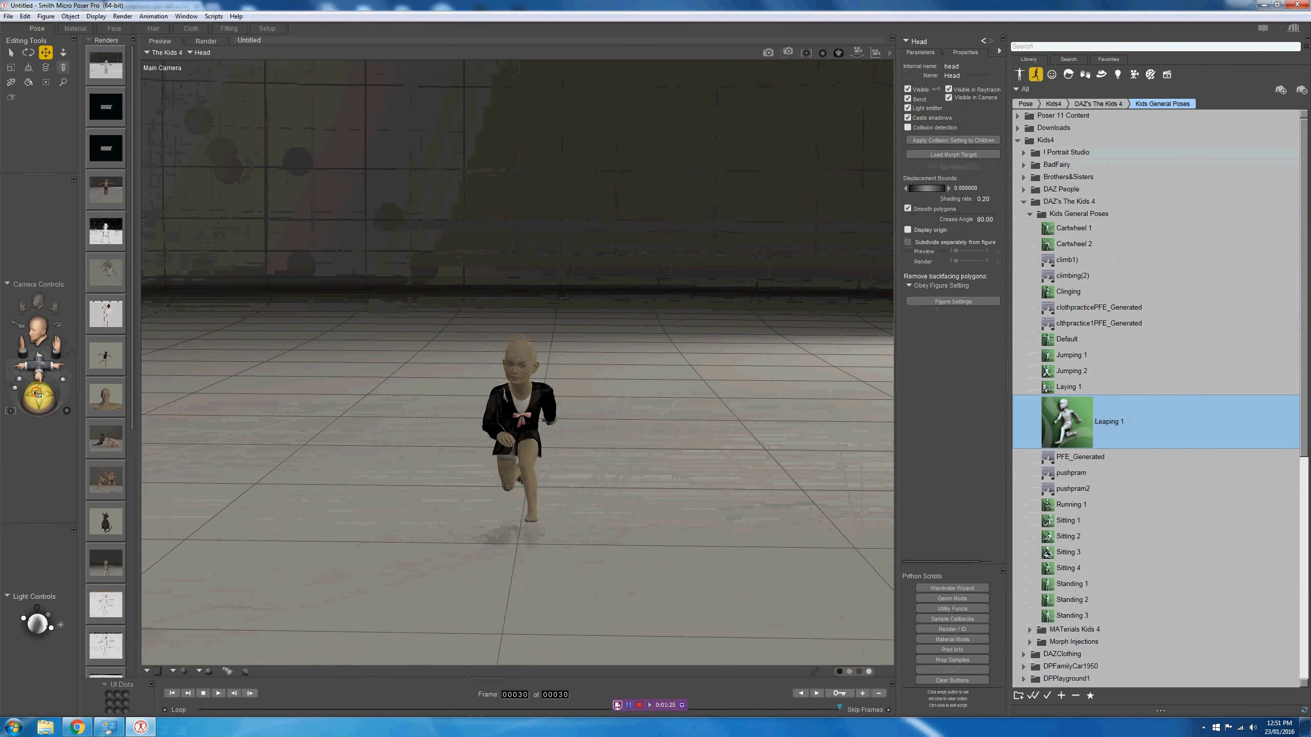
{"action": "left_click_drag", "start_coordinate": [47, 353], "coordinate": [85, 352]}
{"action": "mouse_move", "coordinate": [39, 398]}
{"action": "left_mouse_down"}
{"action": "mouse_move", "coordinate": [61, 399]}
{"action": "mouse_move", "coordinate": [40, 395]}
{"action": "mouse_move", "coordinate": [56, 393]}
{"action": "mouse_move", "coordinate": [46, 401]}
{"action": "mouse_move", "coordinate": [41, 377]}
{"action": "left_mouse_up"}
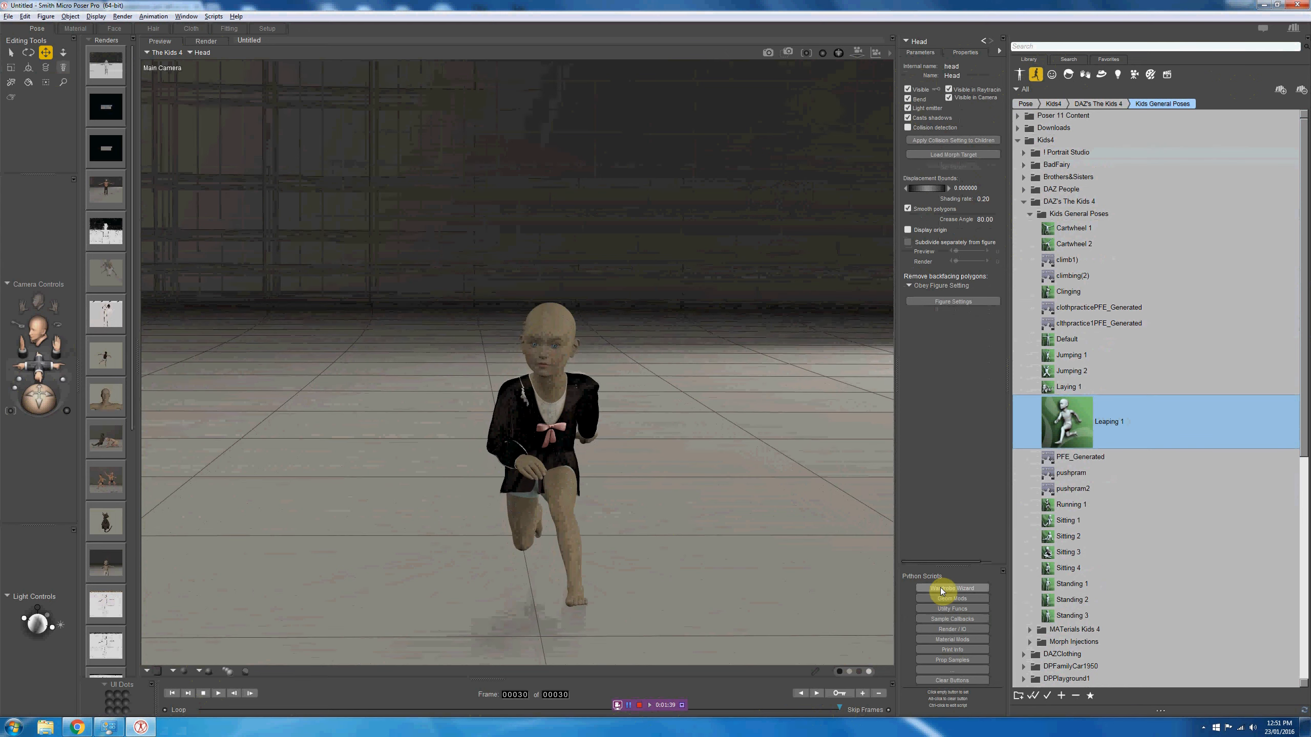
Step: Replace the Wardrobe Wizard entry in the Python scripts with VWDButtons.py from the VWD folder
{"action": "left_click", "coordinate": [940, 590], "text": "alt"}
{"action": "left_click", "coordinate": [940, 591]}
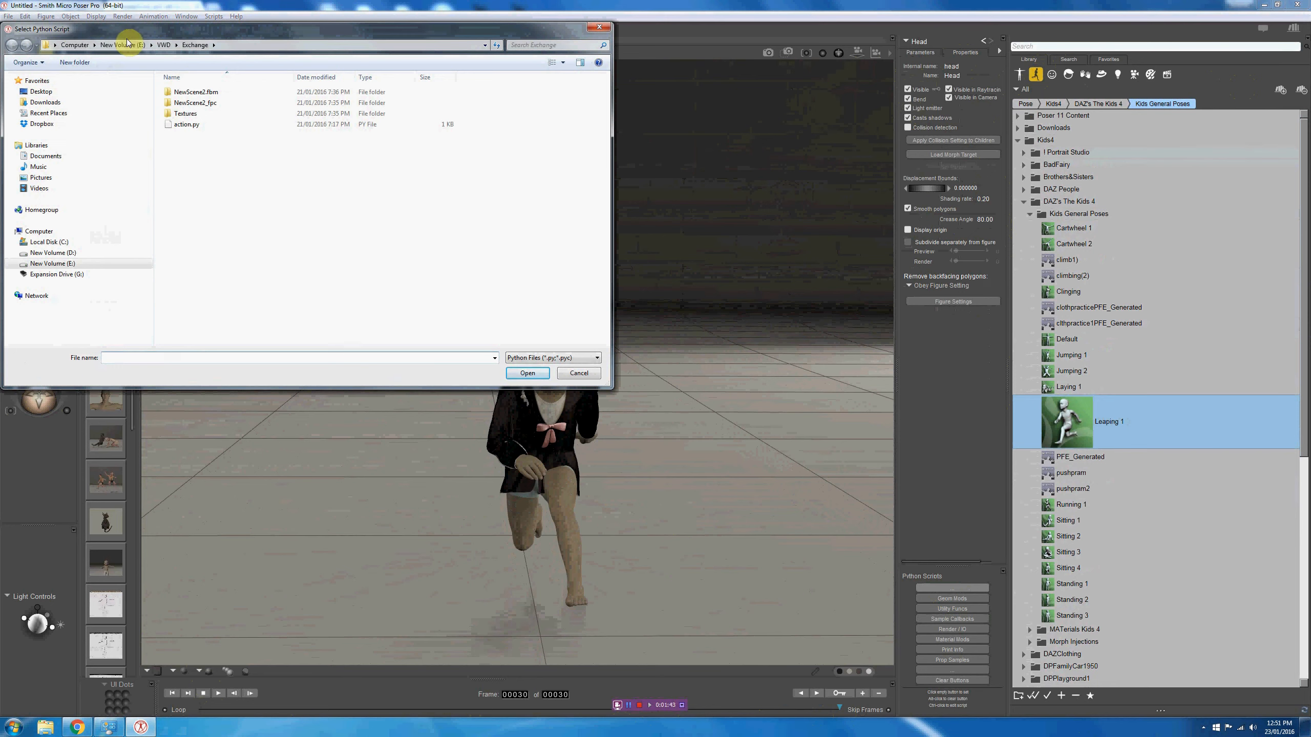
{"action": "left_click", "coordinate": [163, 45]}
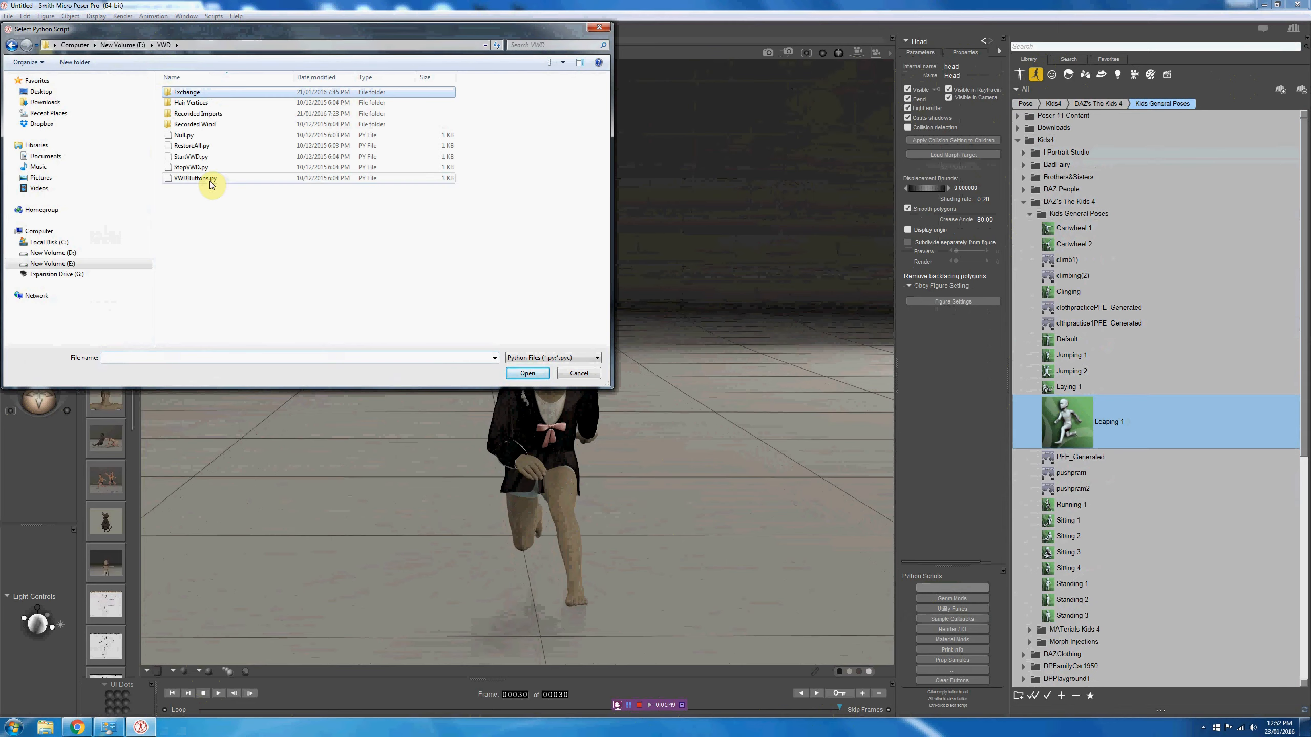
{"action": "double_click", "coordinate": [195, 178]}
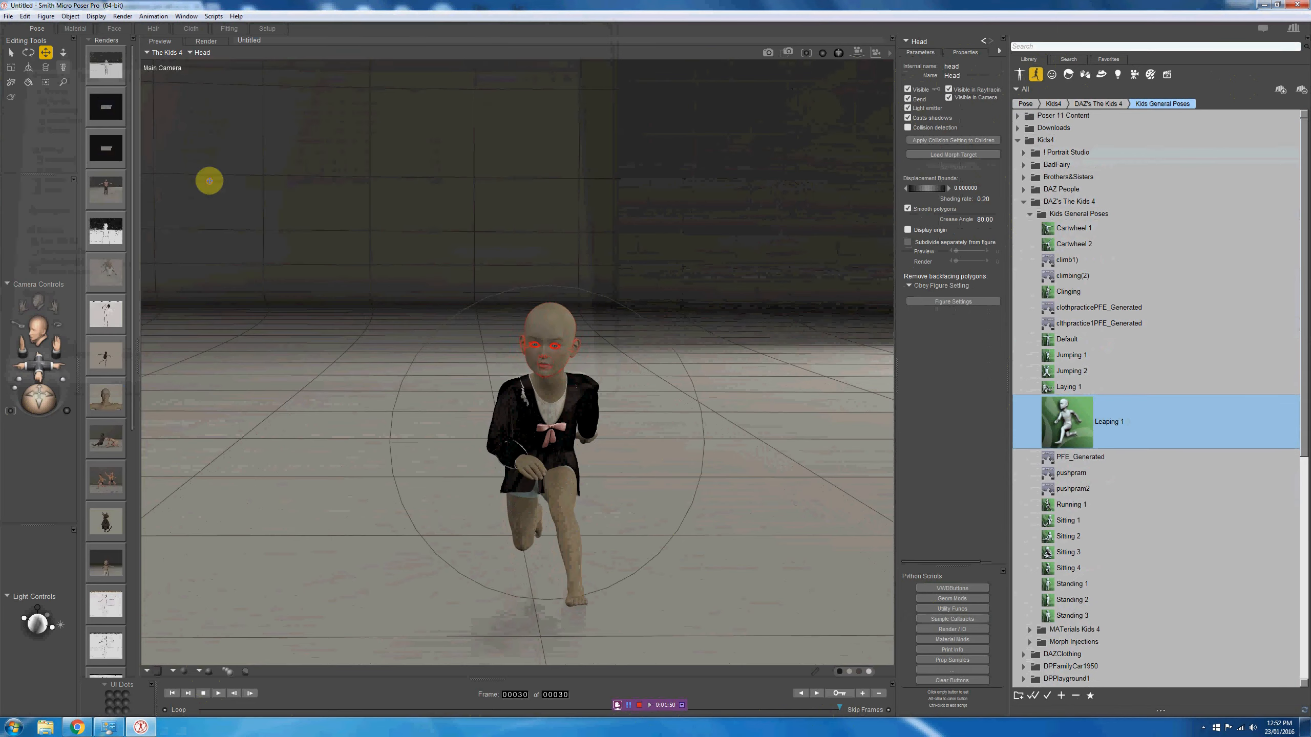
Step: Run the VWDButtons script, start VWD Cloth and Hair, and delete all its Exchange files
{"action": "left_click", "coordinate": [953, 591]}
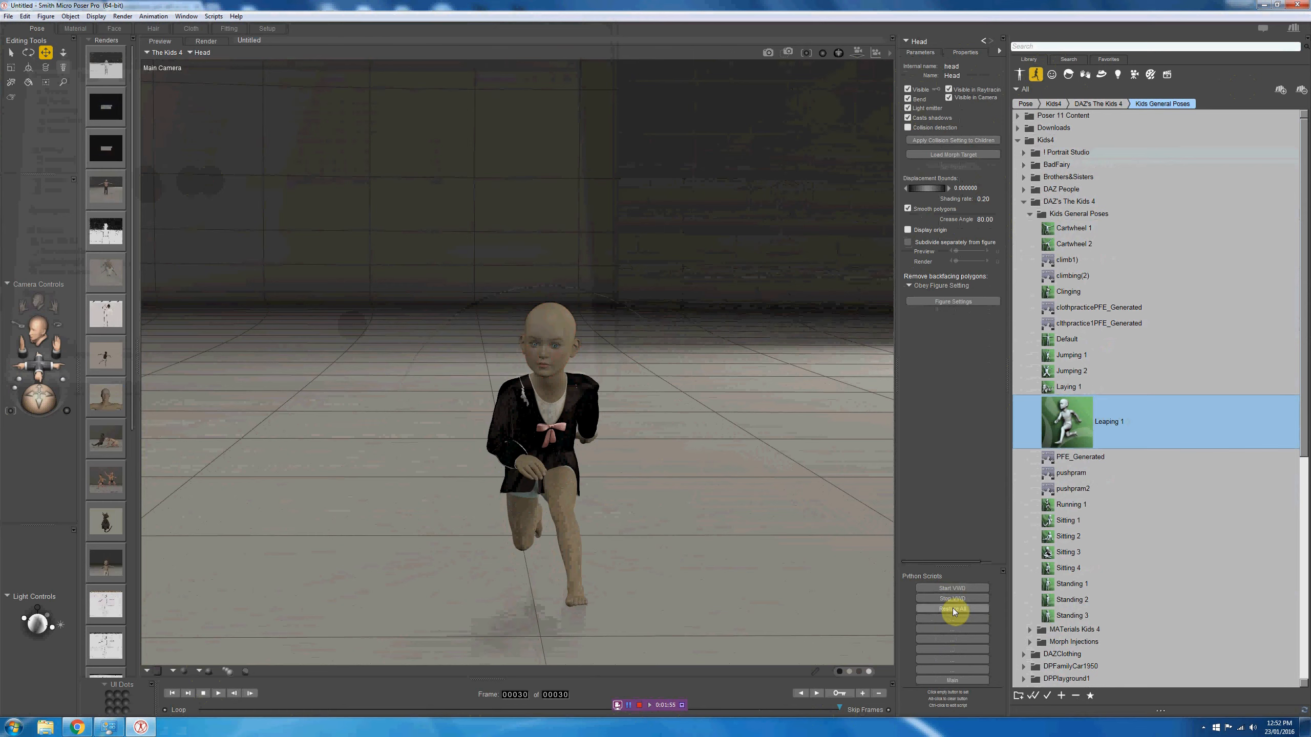
{"action": "left_click", "coordinate": [953, 590]}
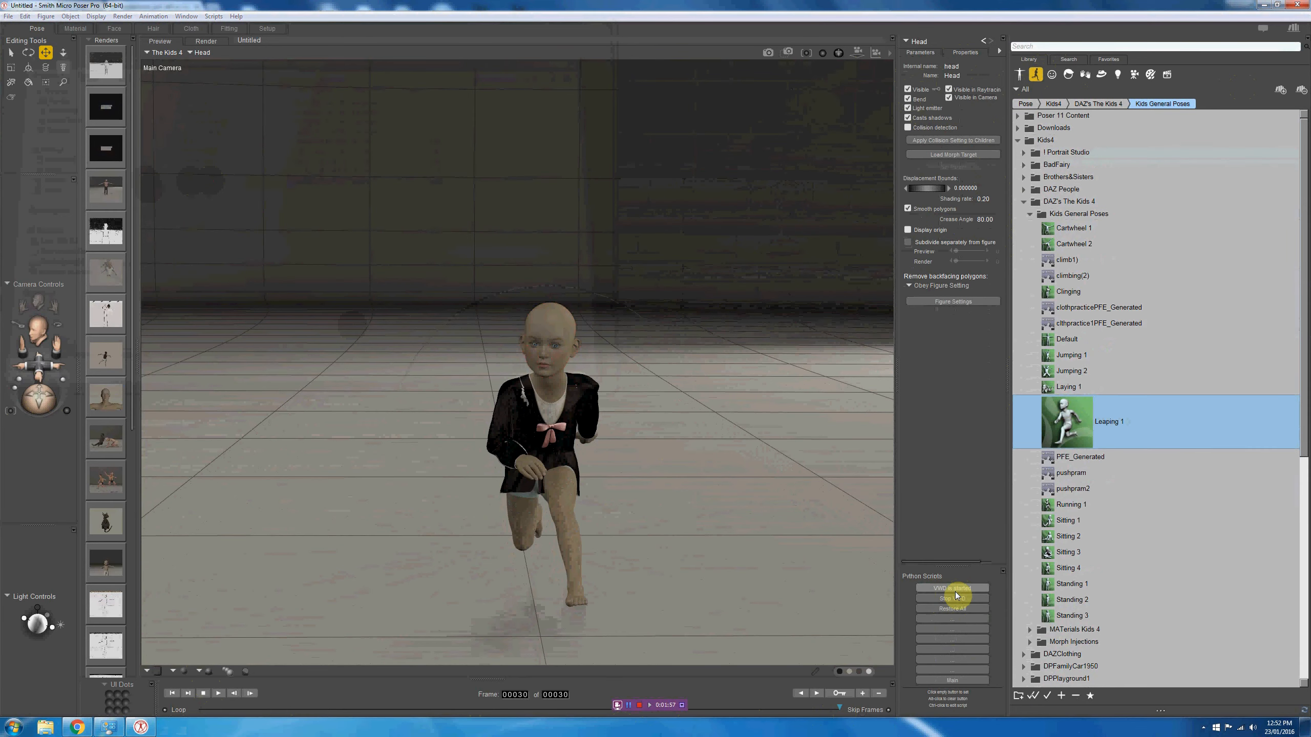
{"action": "left_click_drag", "start_coordinate": [1241, 8], "coordinate": [899, 32]}
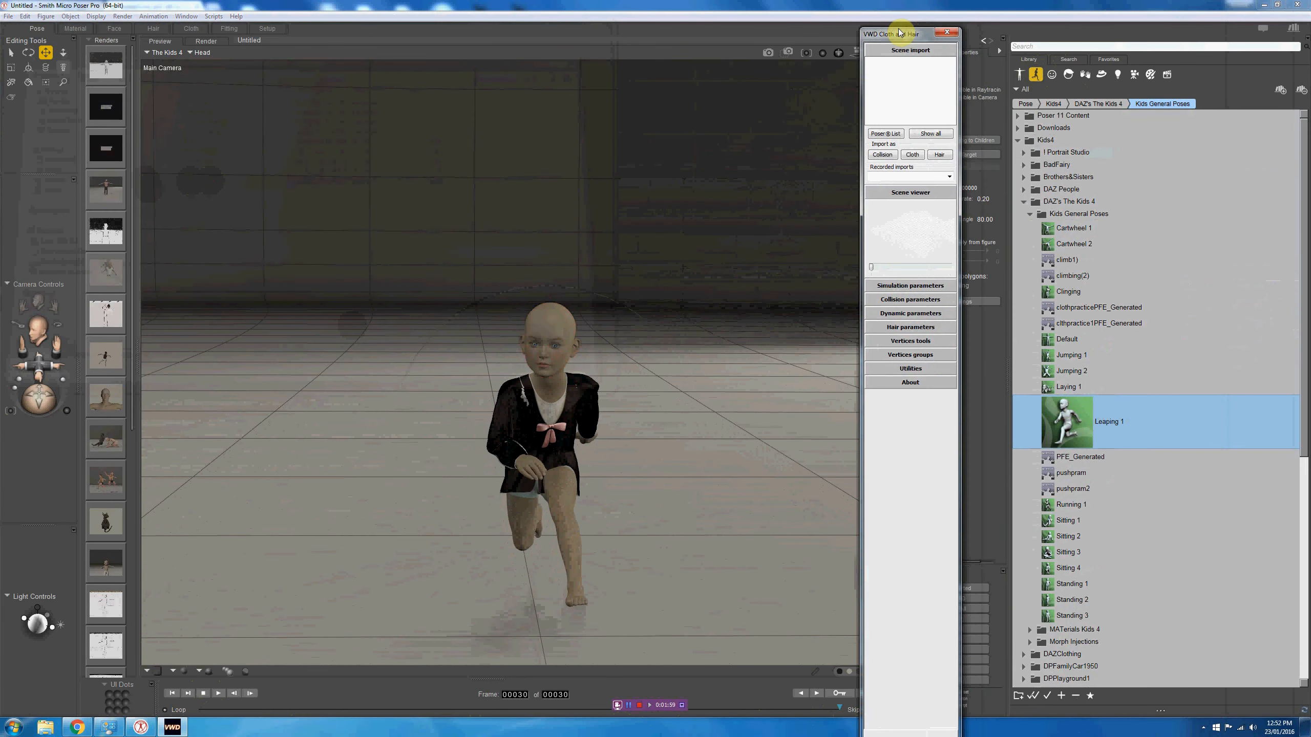
{"action": "left_click", "coordinate": [916, 370]}
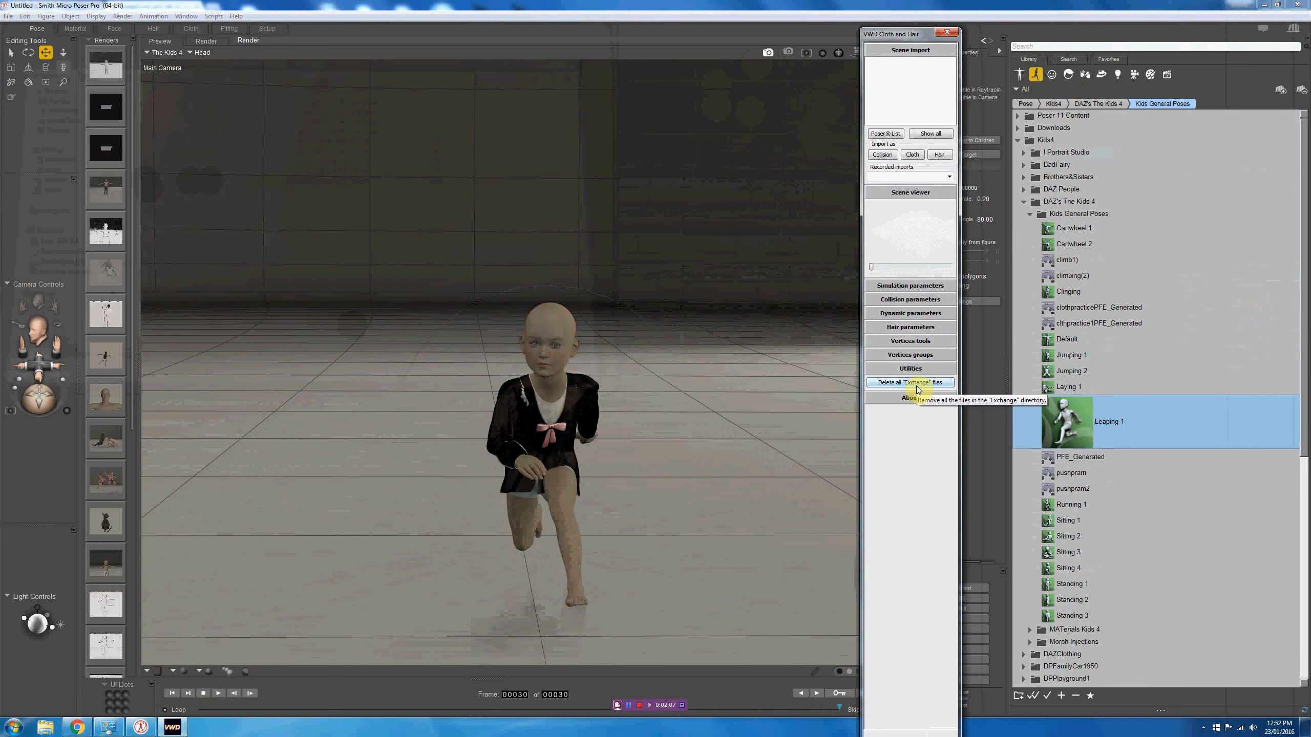
{"action": "left_click", "coordinate": [917, 387]}
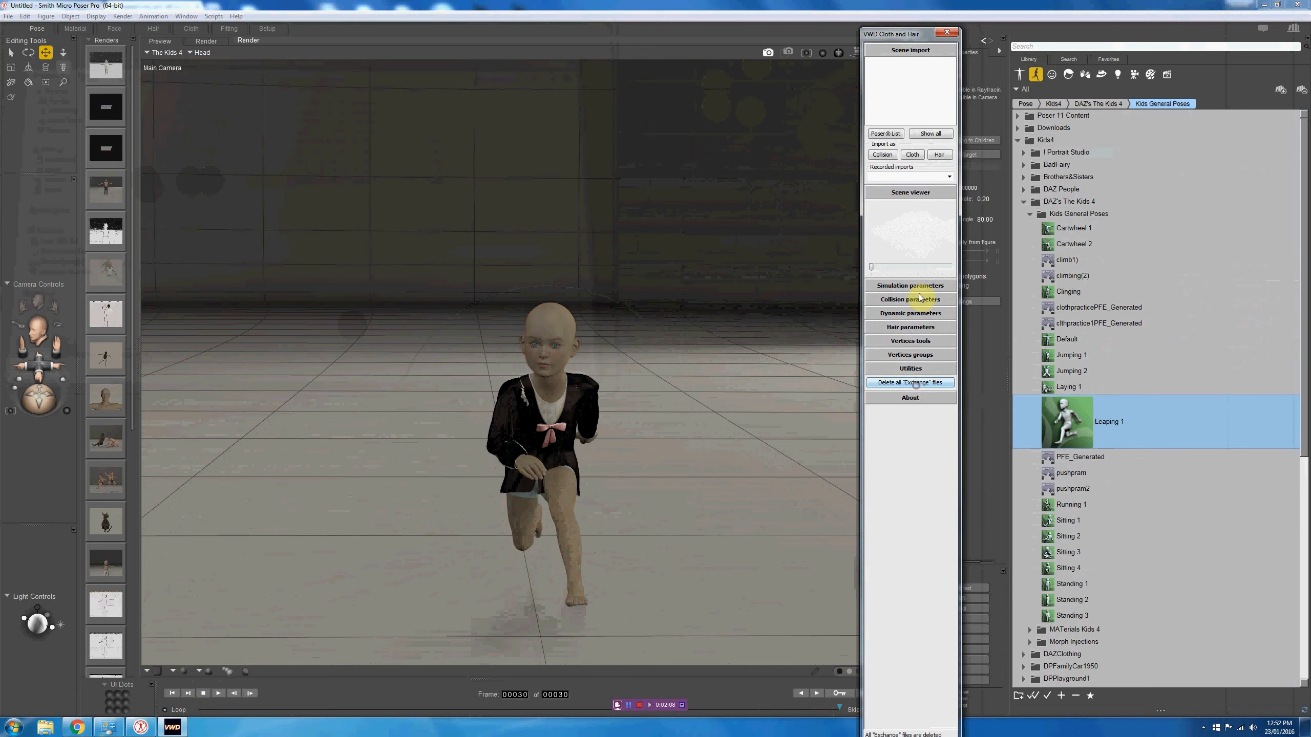
Step: List the Poser scene's figures in VWD and import The Kids 4 as a collision object
{"action": "left_click", "coordinate": [887, 134]}
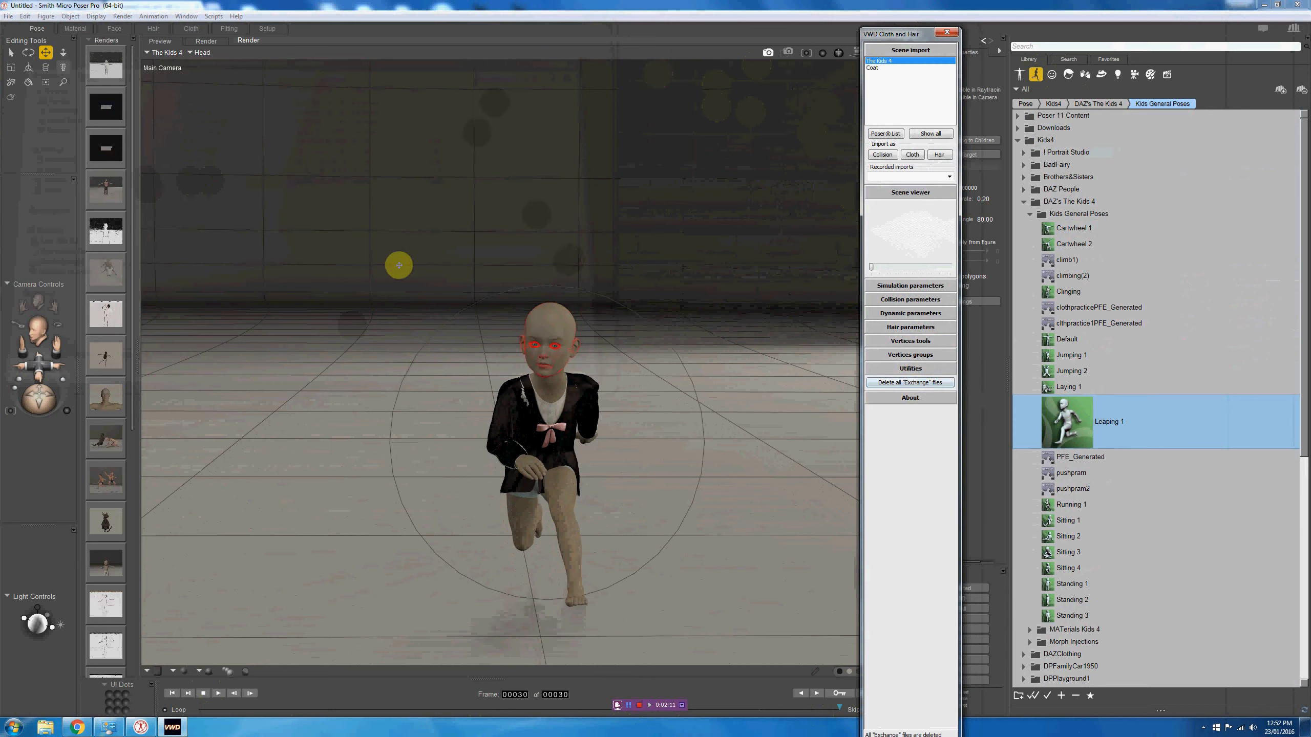
{"action": "left_click", "coordinate": [883, 155]}
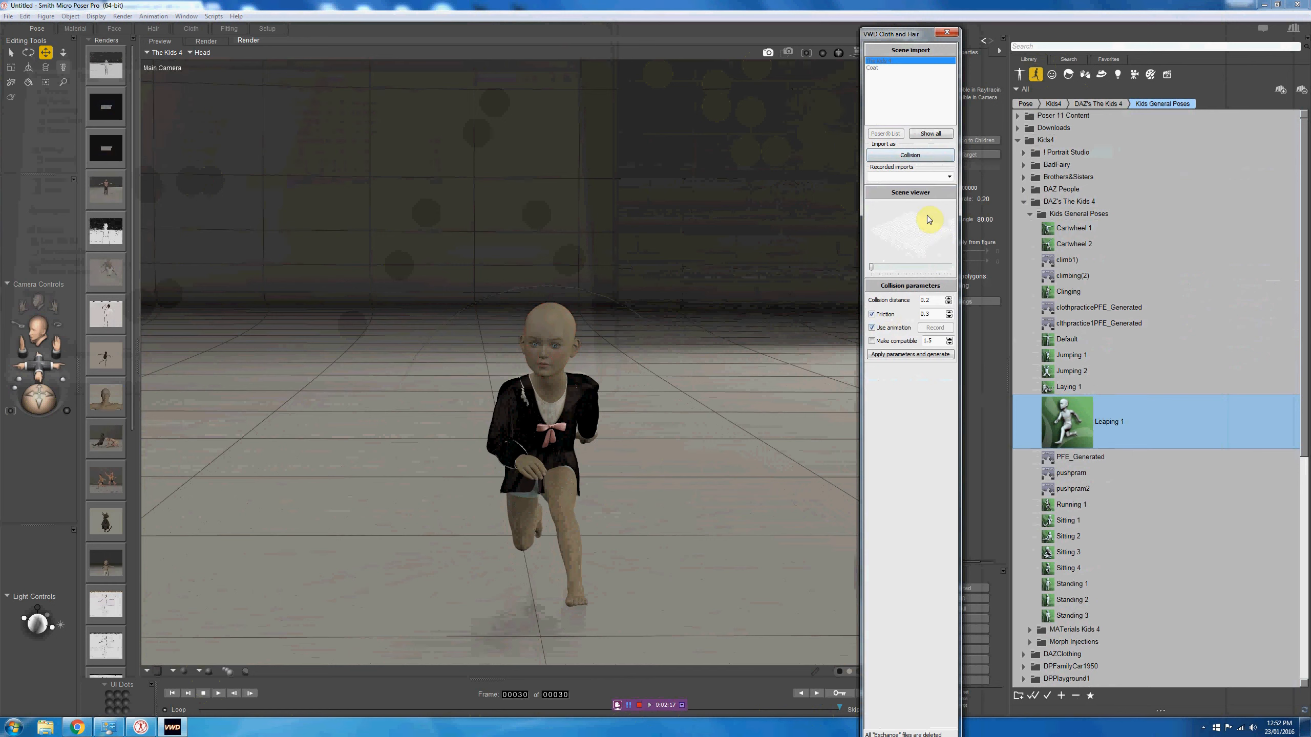
{"action": "left_click", "coordinate": [907, 157]}
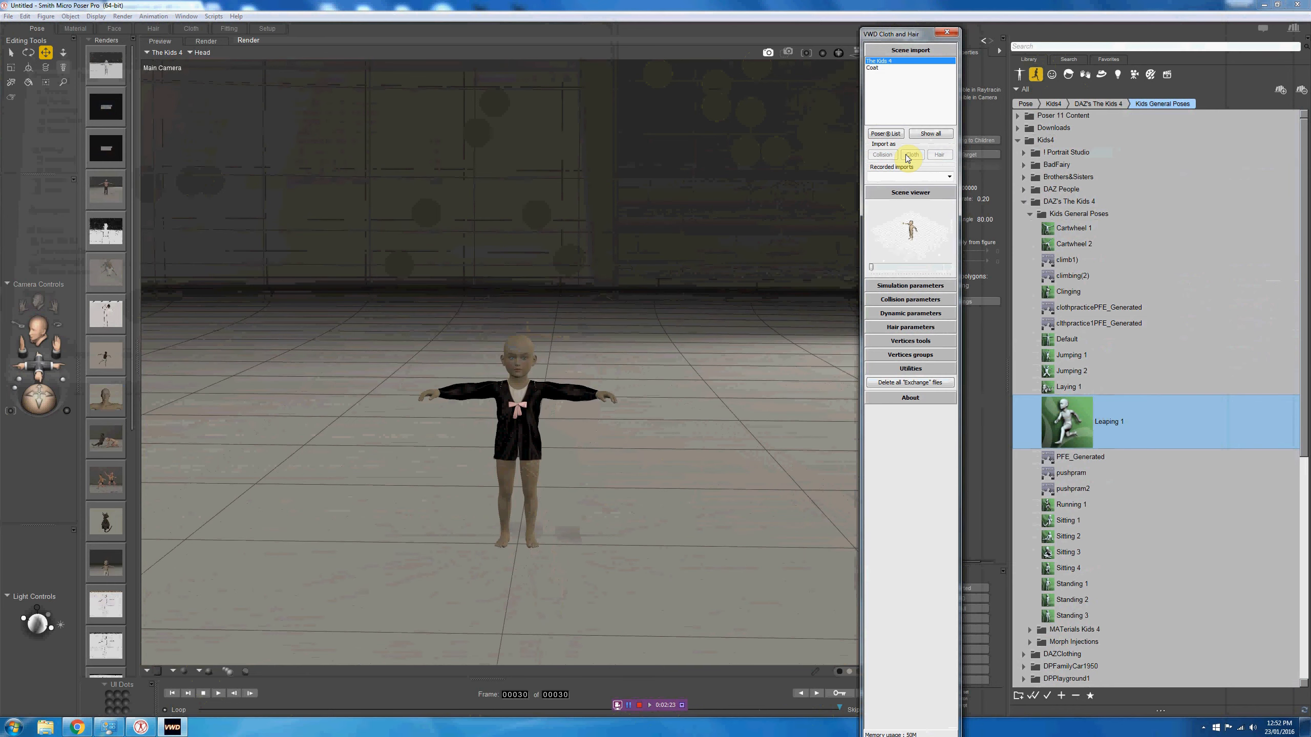
Step: Import the Coat as a cloth object using the offered dynamic parameters
{"action": "left_click", "coordinate": [873, 68]}
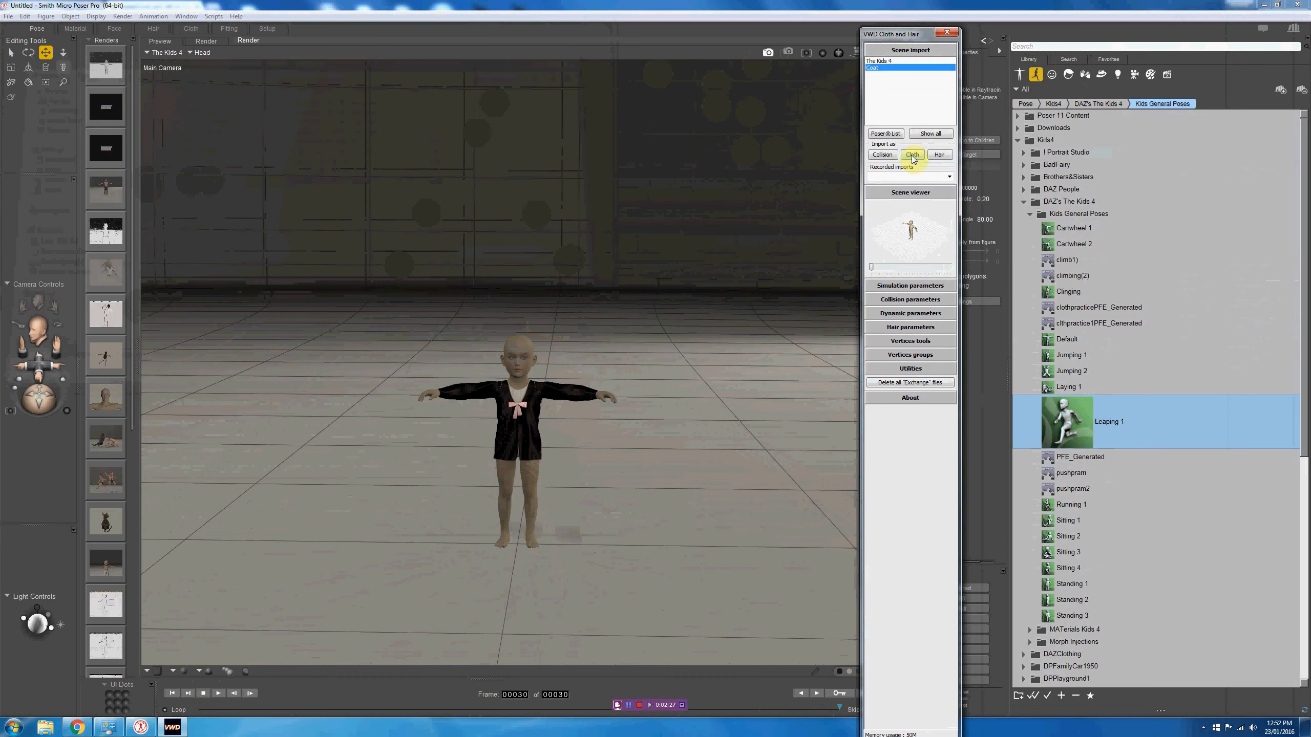
{"action": "left_click", "coordinate": [912, 155]}
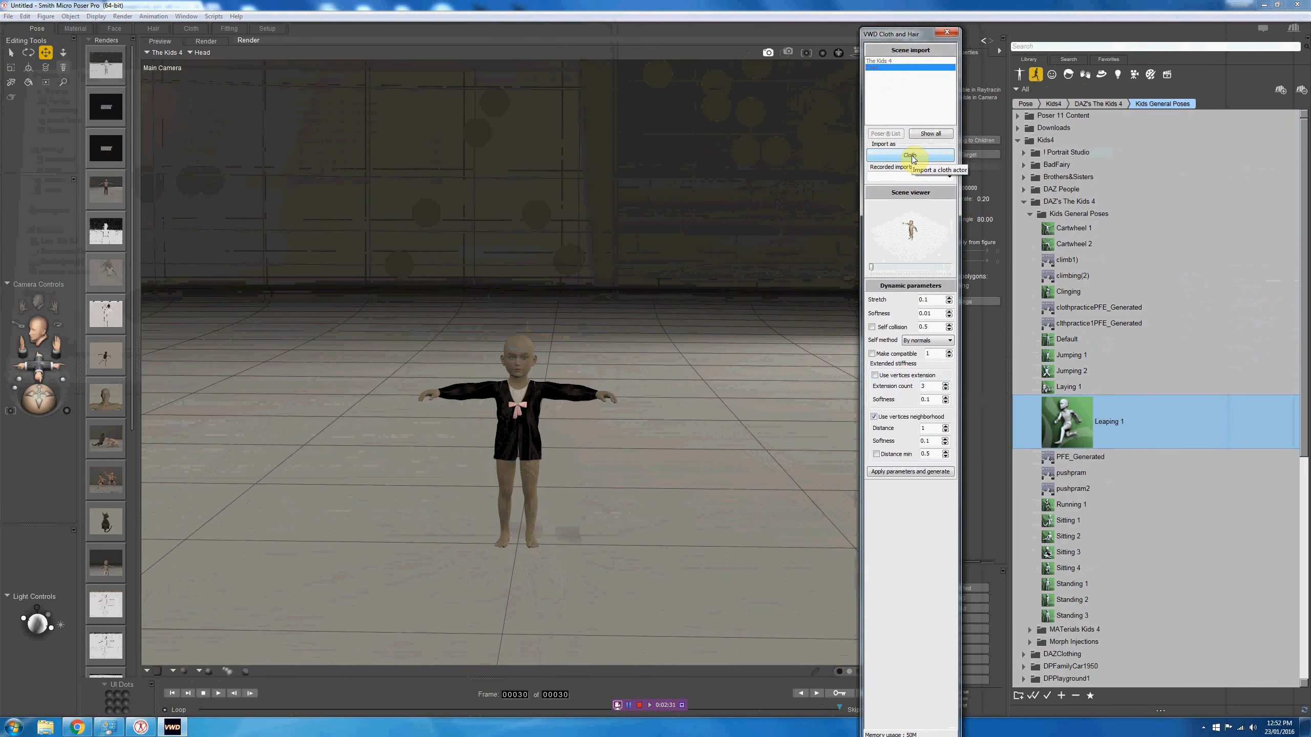
{"action": "left_click", "coordinate": [912, 156]}
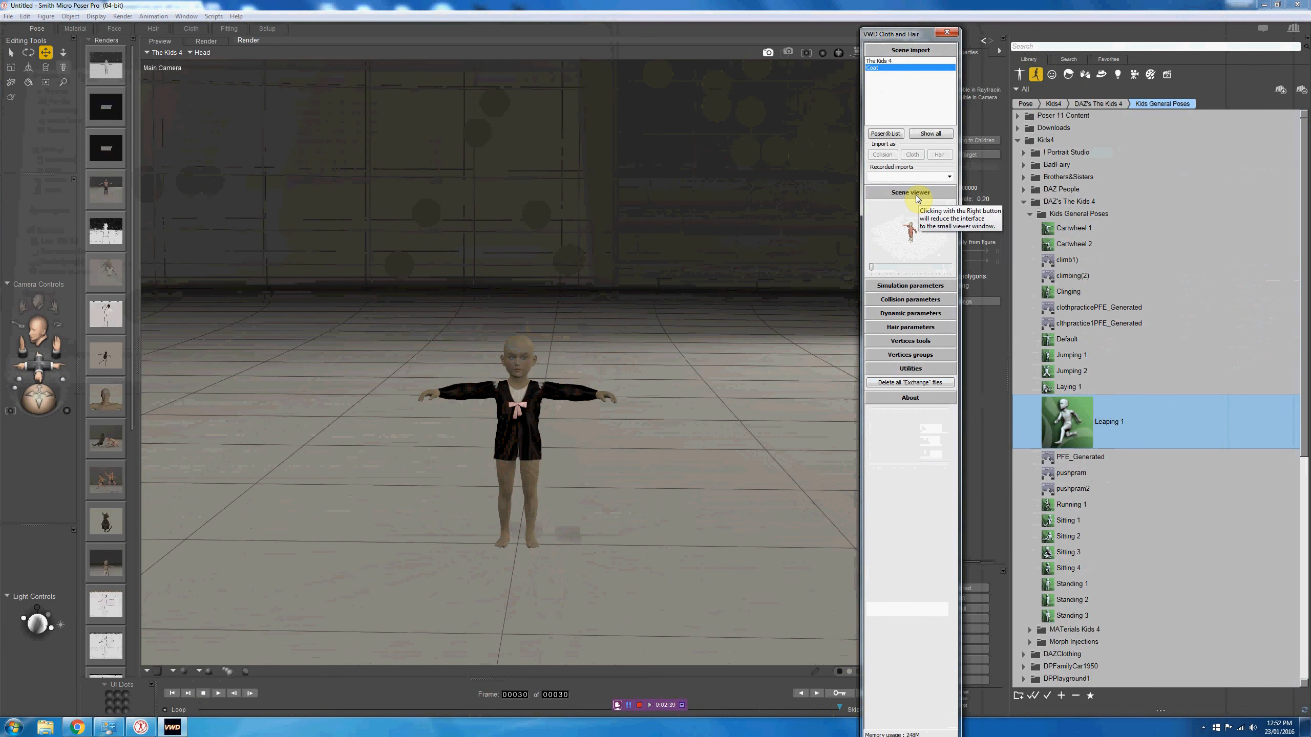
Step: Enlarge the scene viewer, select the Coat's free edges, and remove the bottom hem vertices from the selection
{"action": "left_click", "coordinate": [898, 196]}
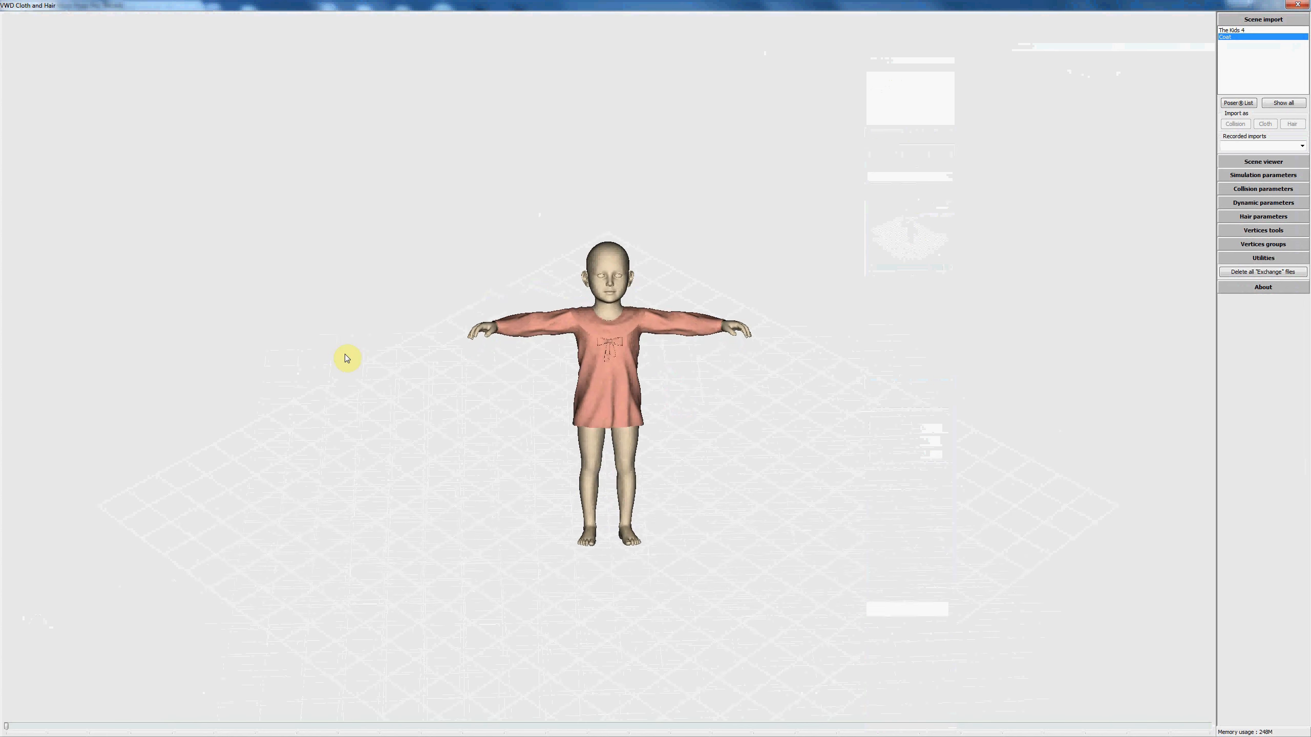
{"action": "mouse_move", "coordinate": [344, 354]}
{"action": "left_mouse_down"}
{"action": "mouse_move", "coordinate": [355, 356]}
{"action": "mouse_move", "coordinate": [270, 356]}
{"action": "mouse_move", "coordinate": [364, 356]}
{"action": "mouse_move", "coordinate": [345, 357]}
{"action": "left_mouse_up"}
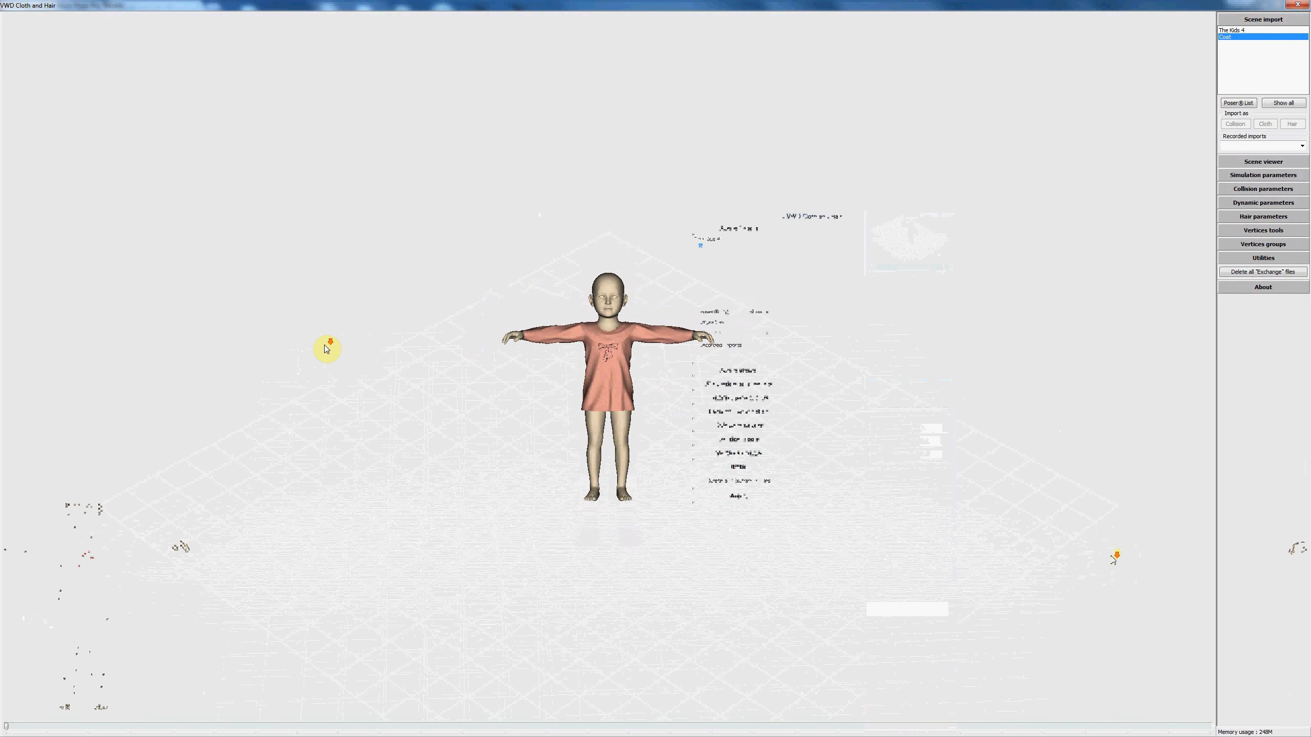
{"action": "scroll", "coordinate": [326, 349], "scroll_direction": "up", "scroll_amount": 2}
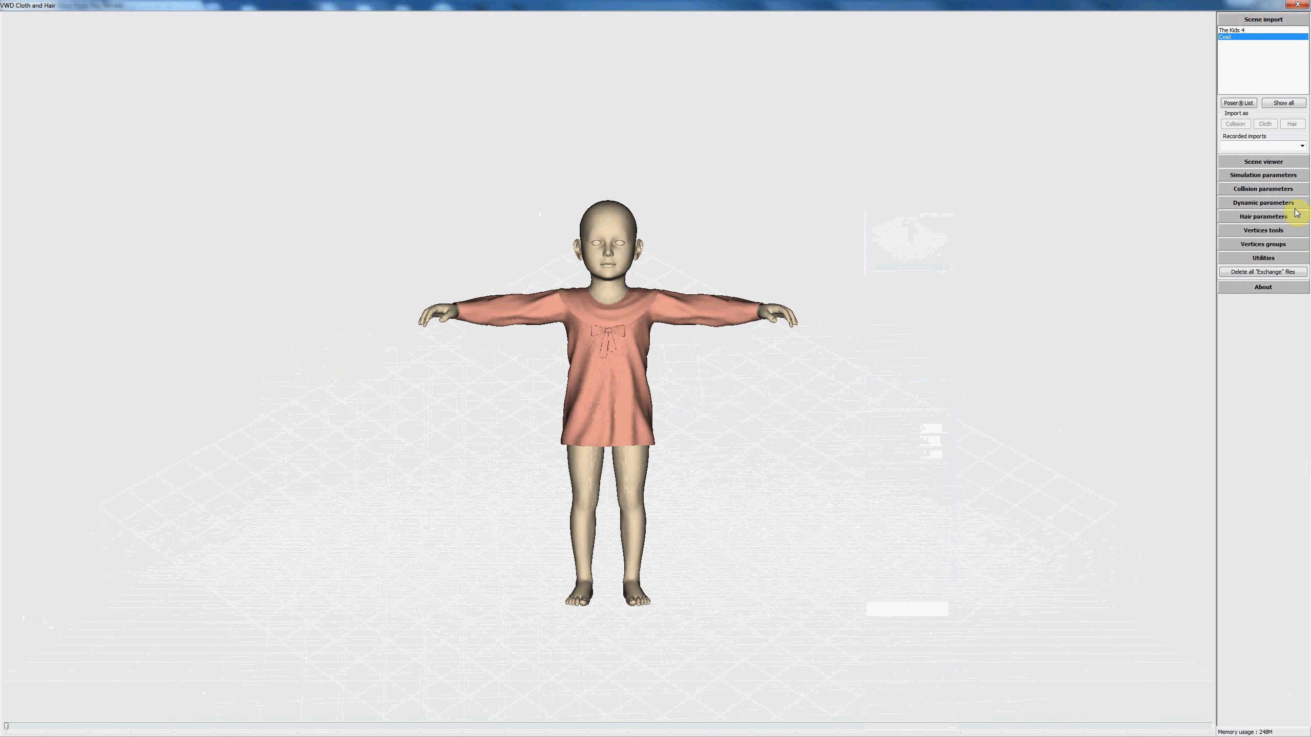
{"action": "left_click", "coordinate": [1279, 231]}
{"action": "left_click", "coordinate": [1237, 269]}
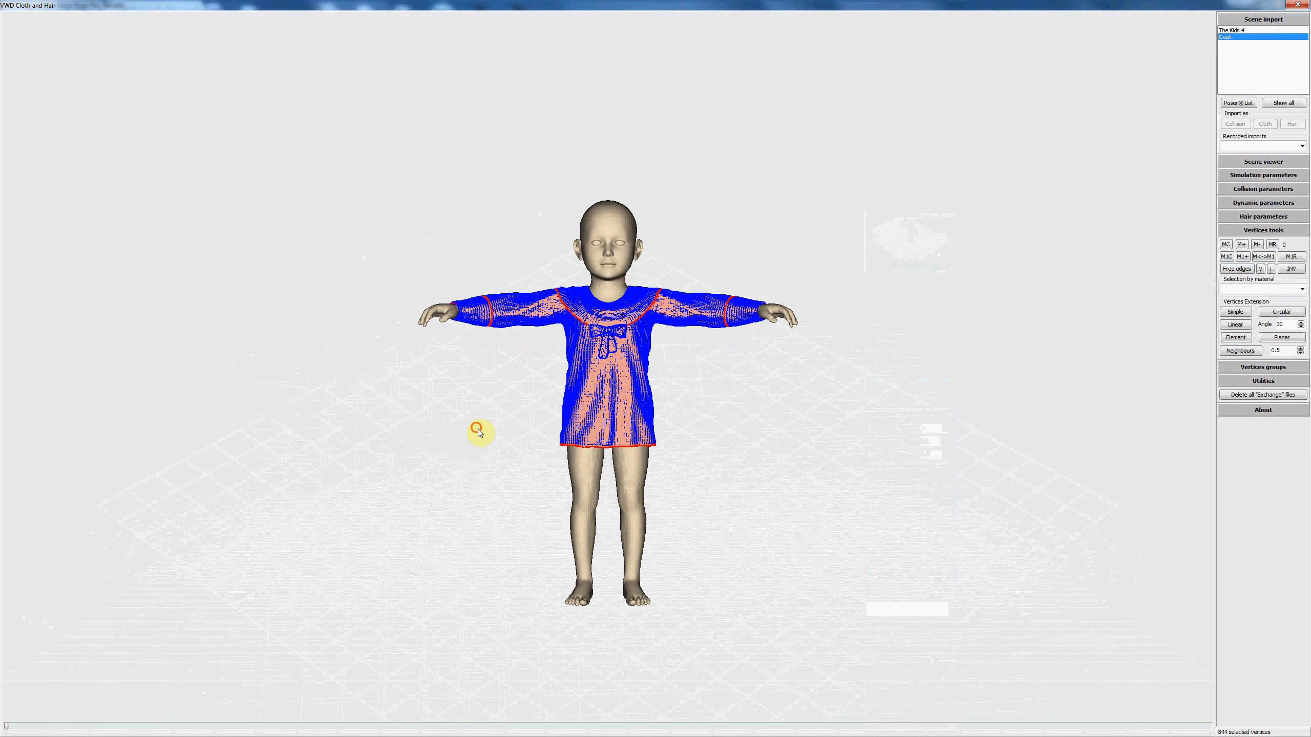
{"action": "left_click_drag", "start_coordinate": [475, 427], "coordinate": [737, 473]}
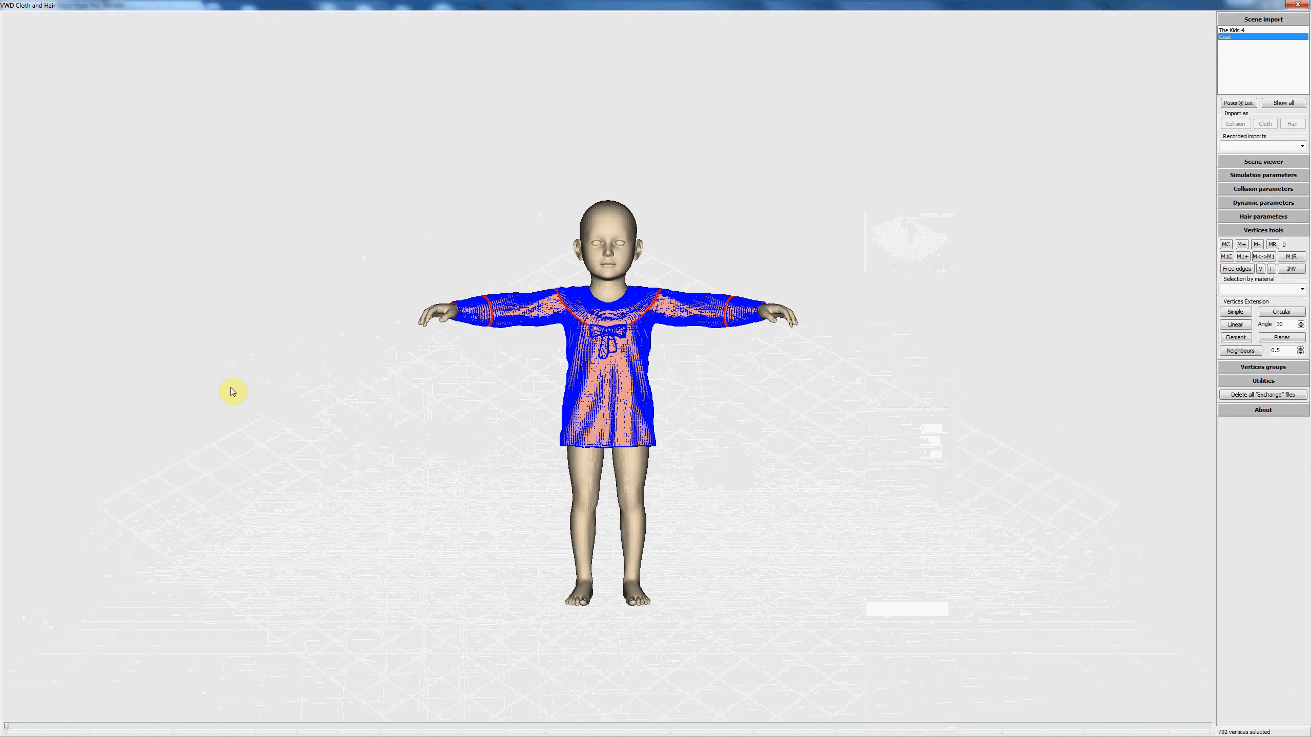
Step: Apply the Simple vertices extension to the selected Coat edges and nail those vertices to the collision figure
{"action": "left_click", "coordinate": [1223, 311]}
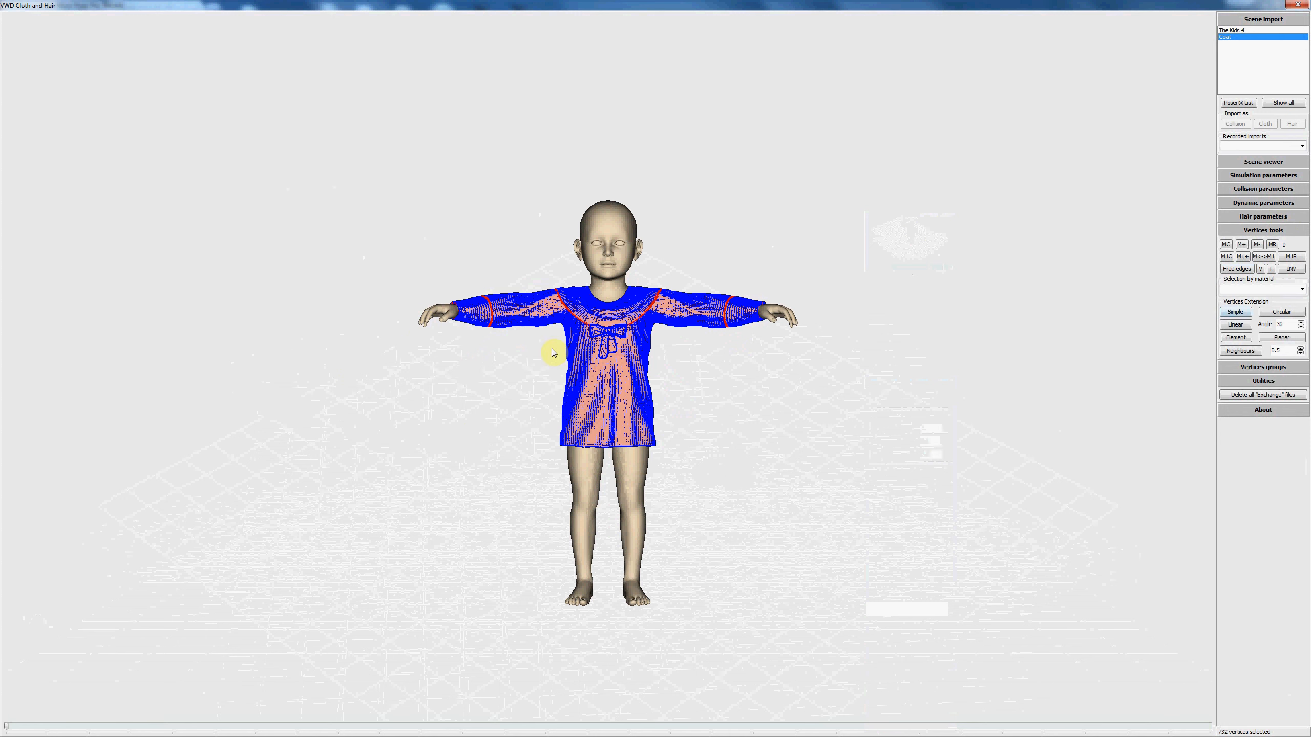
{"action": "left_click", "coordinate": [1260, 368]}
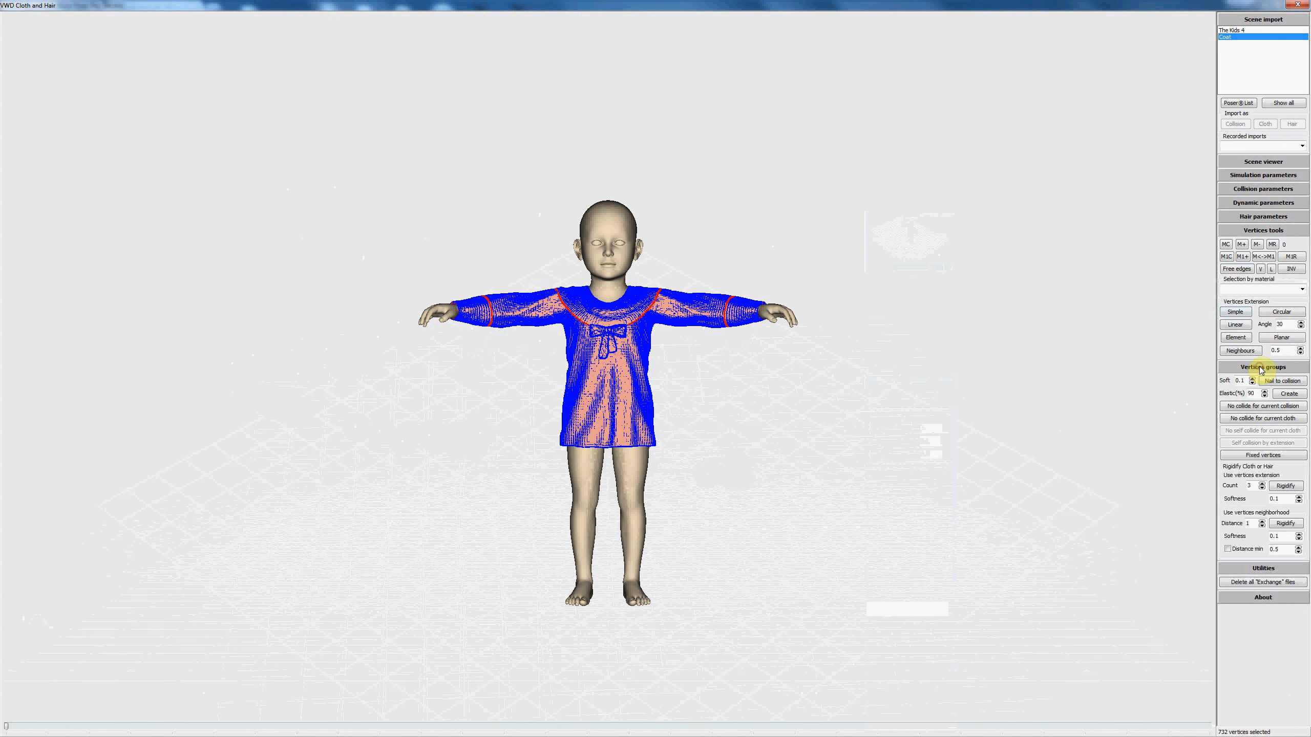
{"action": "left_click", "coordinate": [1283, 384]}
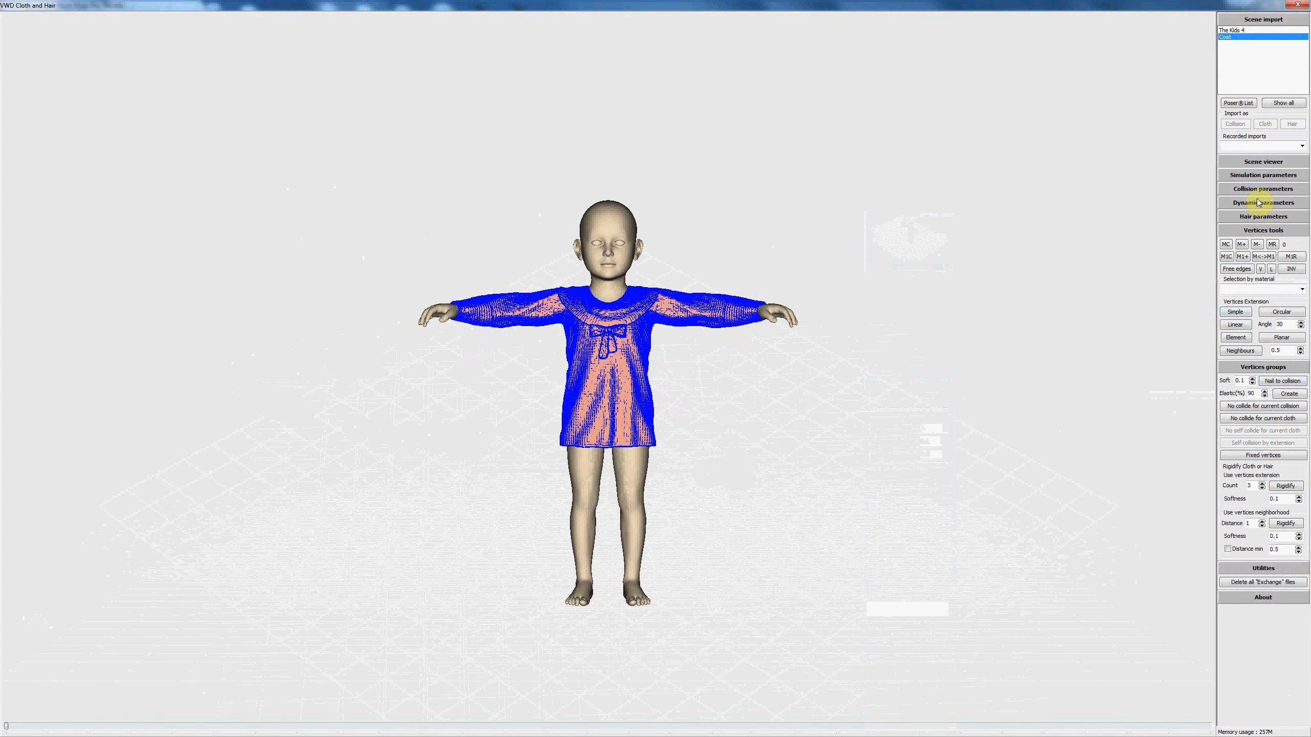
Step: Run the dynamic simulation of the Coat through to its last frame and send the animation to Poser
{"action": "left_click", "coordinate": [1251, 177]}
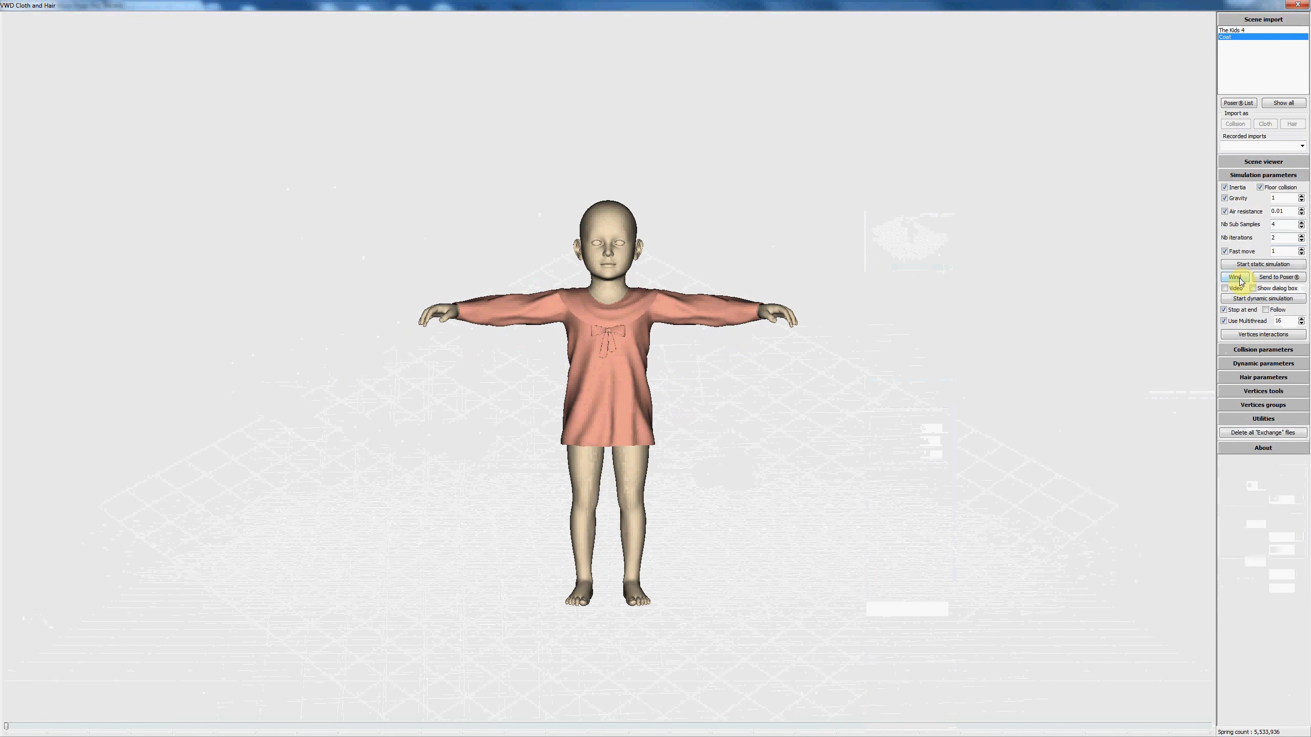
{"action": "left_click", "coordinate": [1270, 300]}
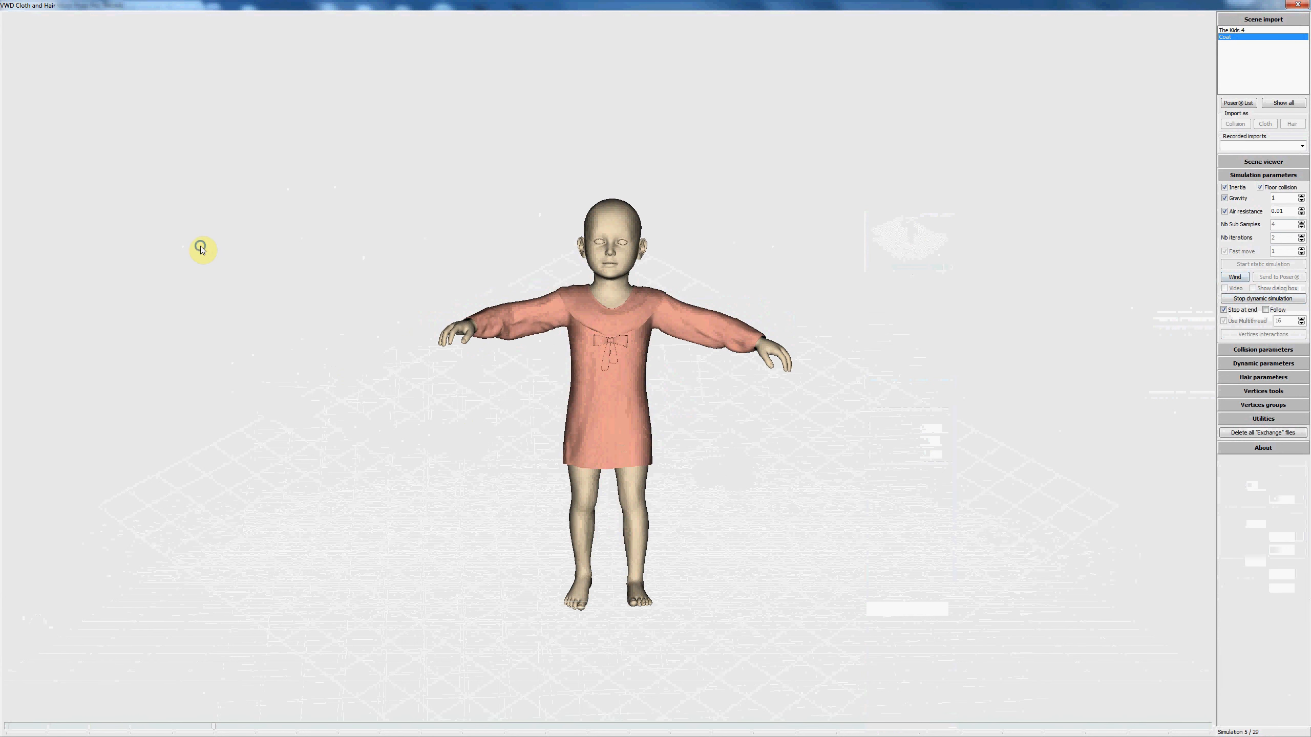
{"action": "left_click_drag", "start_coordinate": [201, 248], "coordinate": [370, 252]}
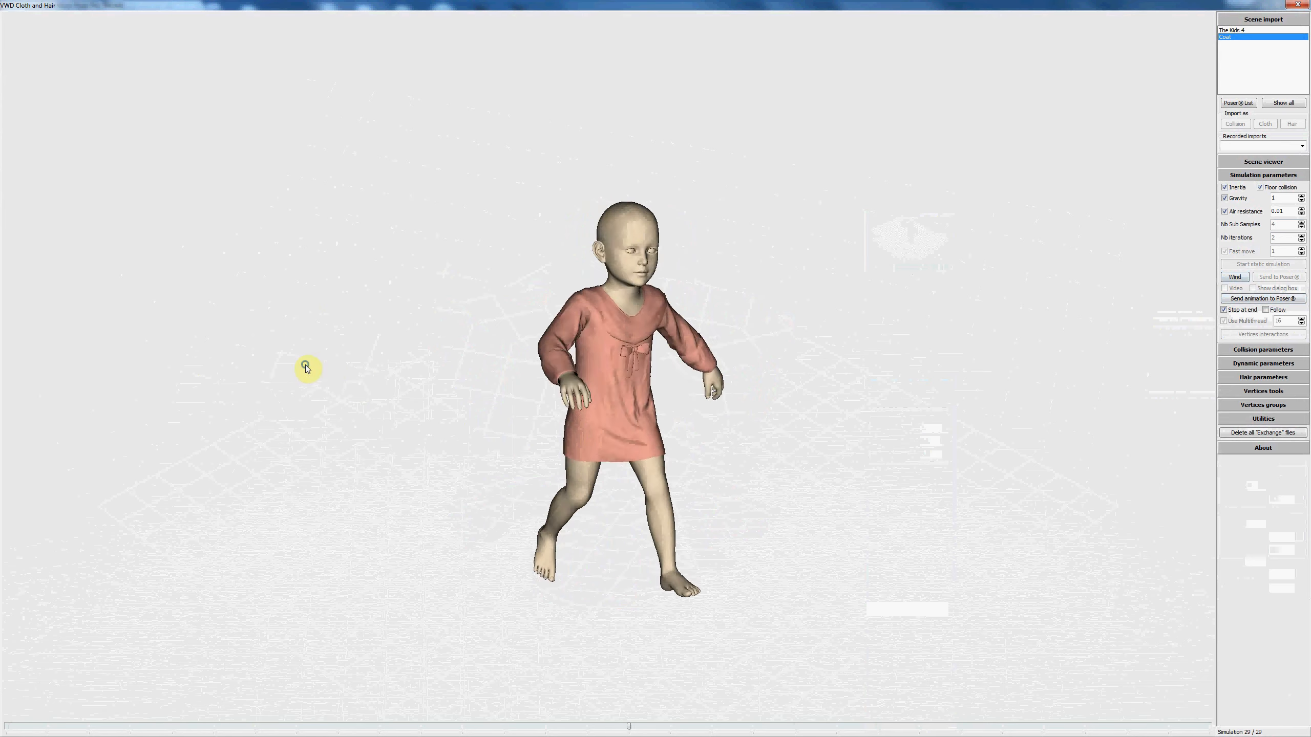
{"action": "left_click", "coordinate": [1271, 299]}
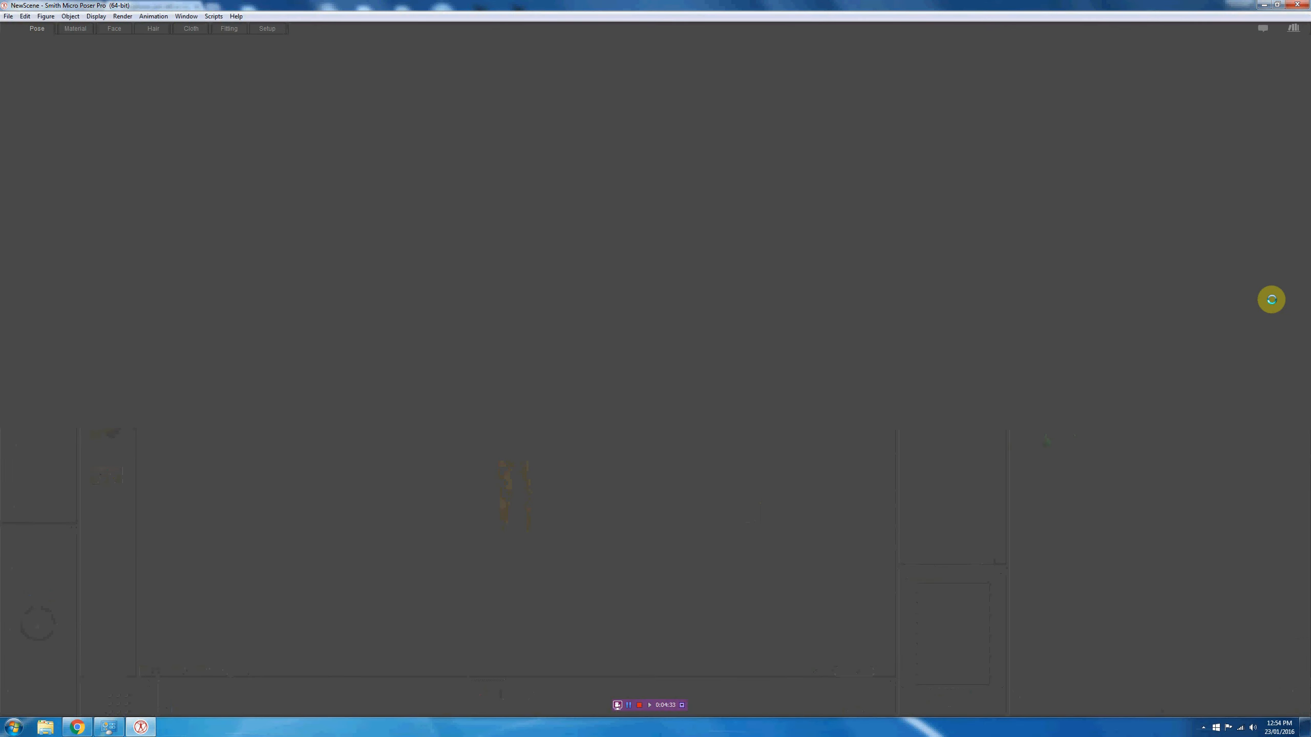